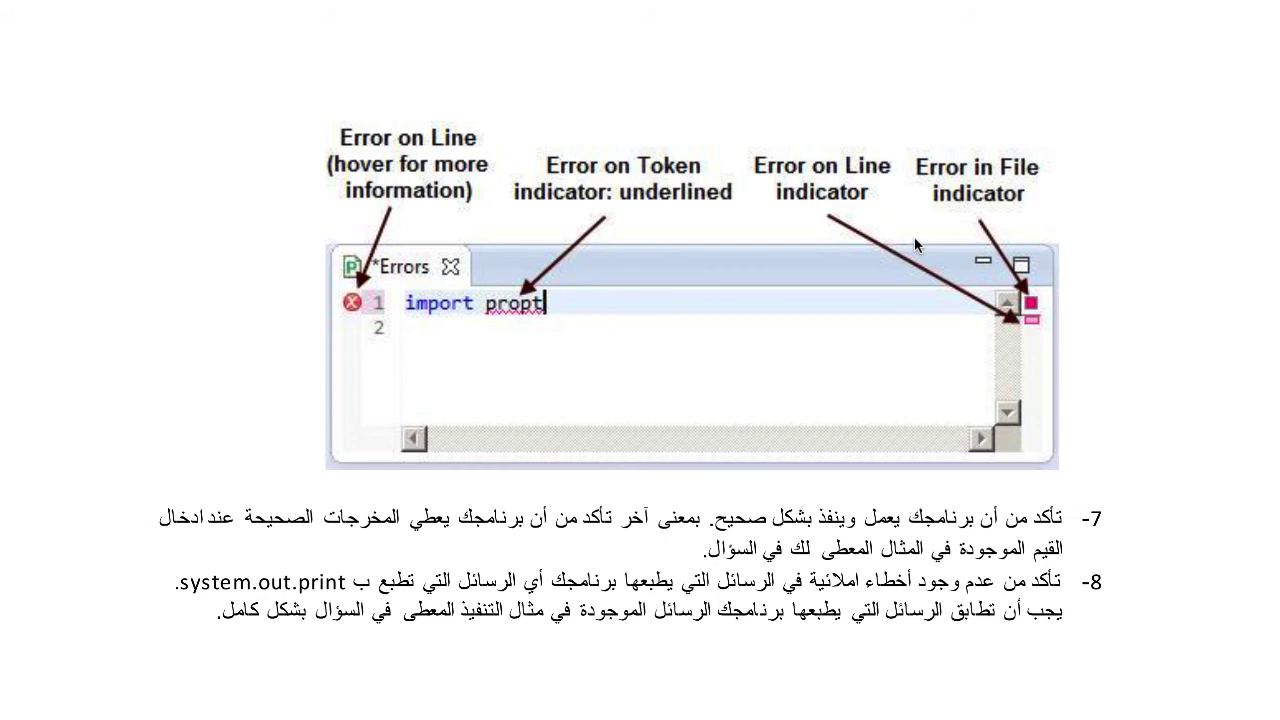
- Scroll the checklist PDF to the Errors screenshot showing items 7 and 8
scroll(915, 245, up, 10)
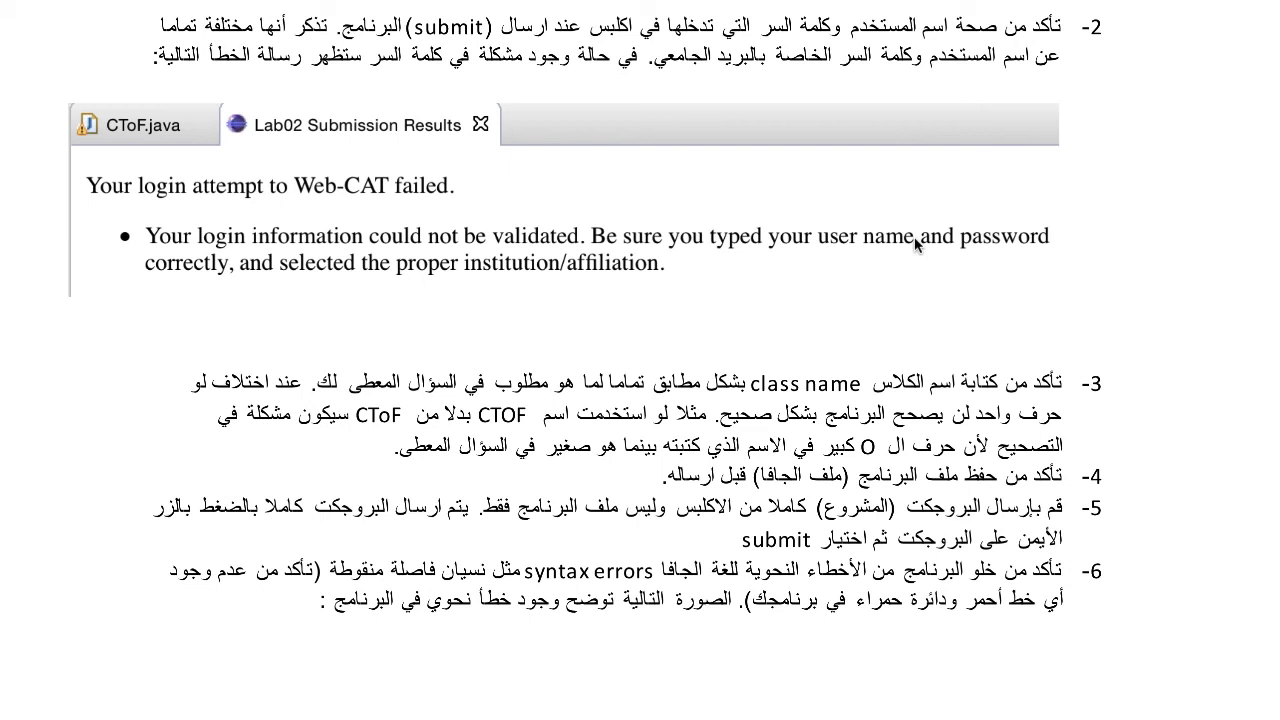
scroll(915, 245, down, 10)
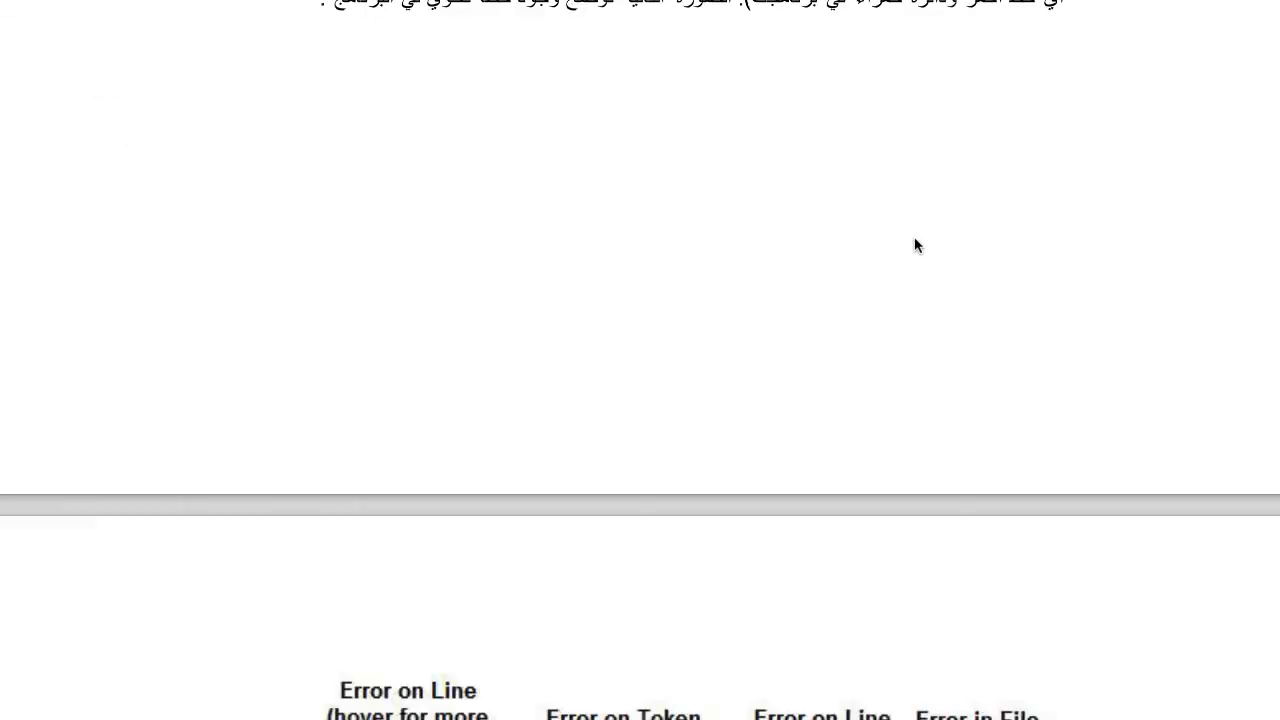
scroll(915, 245, down, 3)
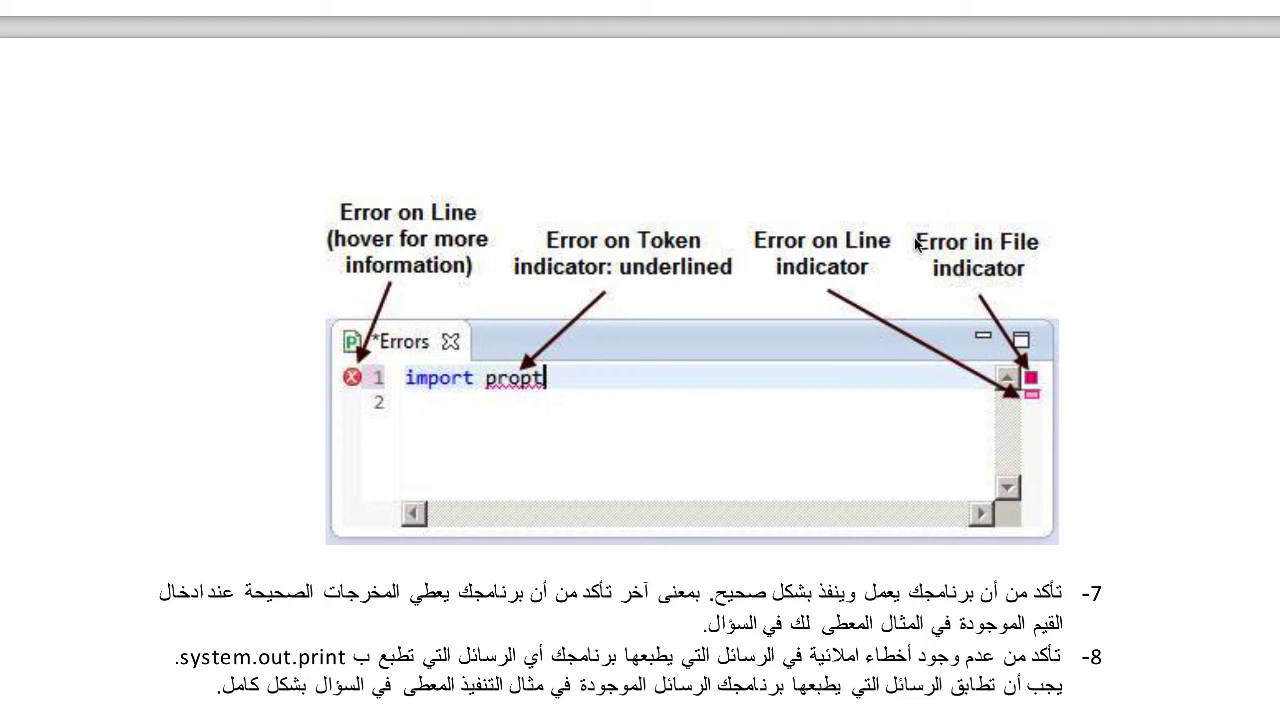
key(super+Tab)
- In Eclipse, bring up the Lab02 project's Submit form and cancel it unsent
key(super+Tab)
key(super+Tab)
key(super+Tab)
key(super+Tab)
key(super+Tab)
key(super+Tab)
key(super+Tab)
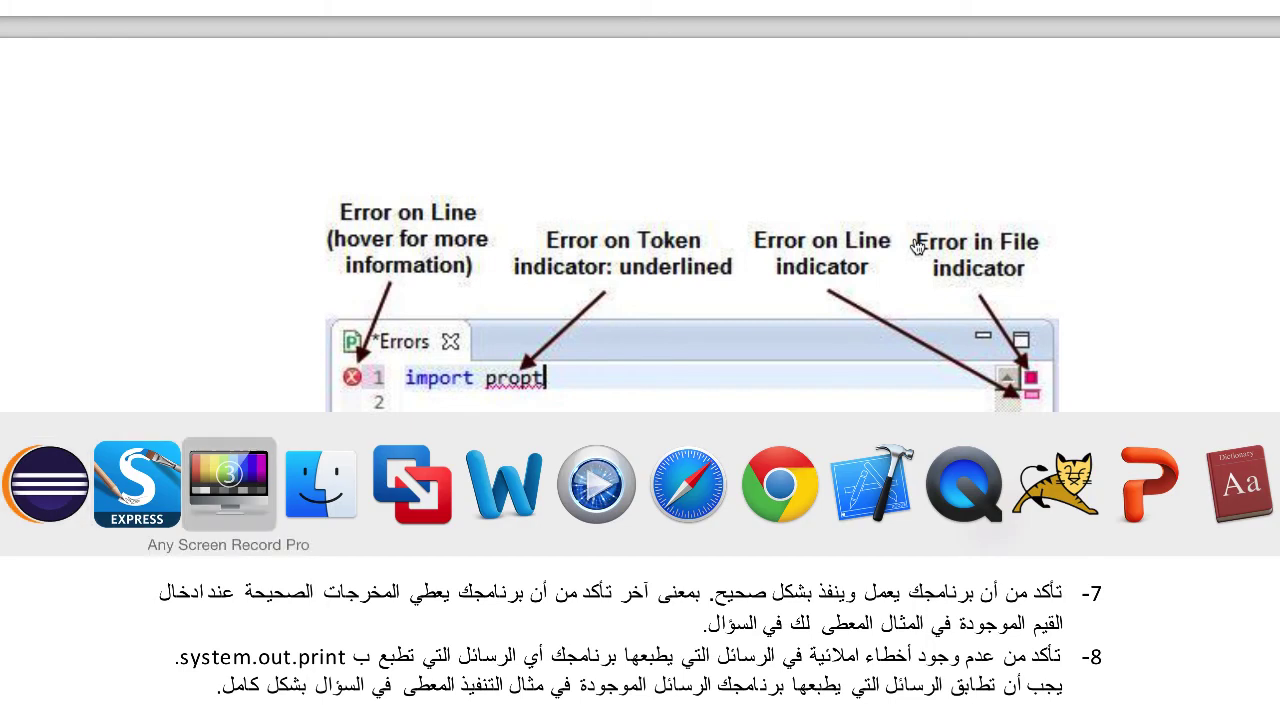
key(super+Tab)
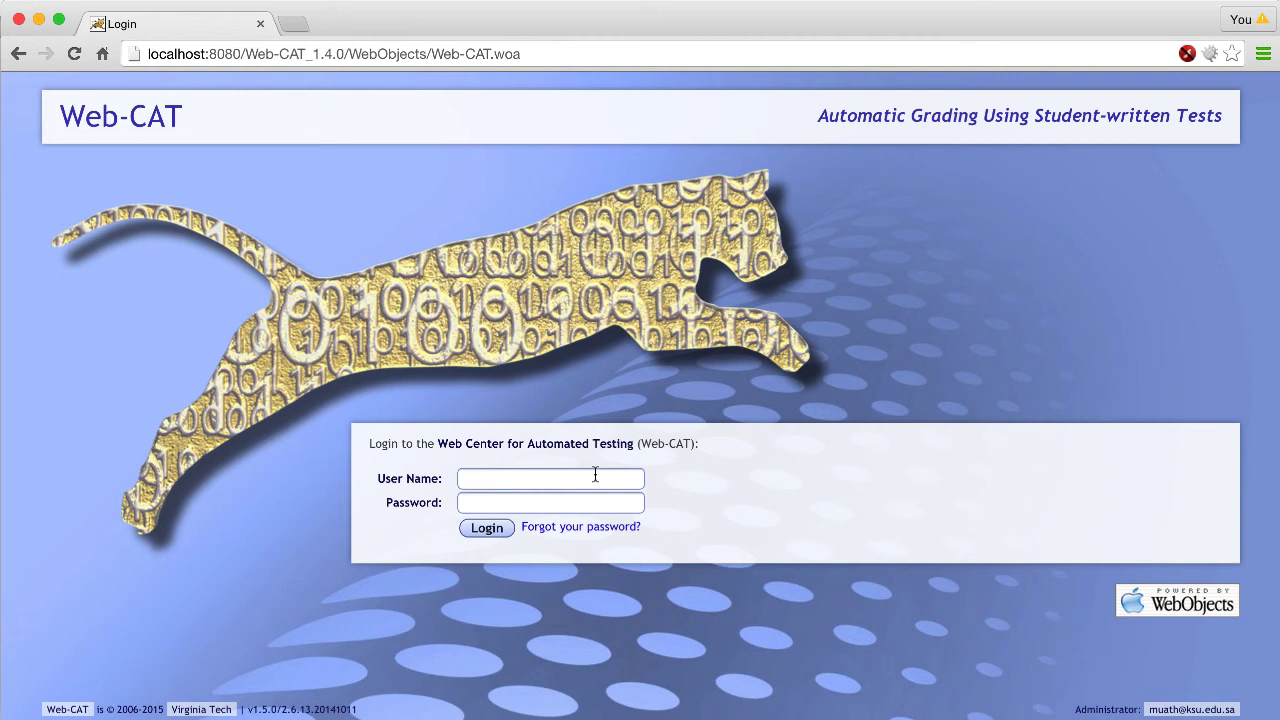
key(super+Tab)
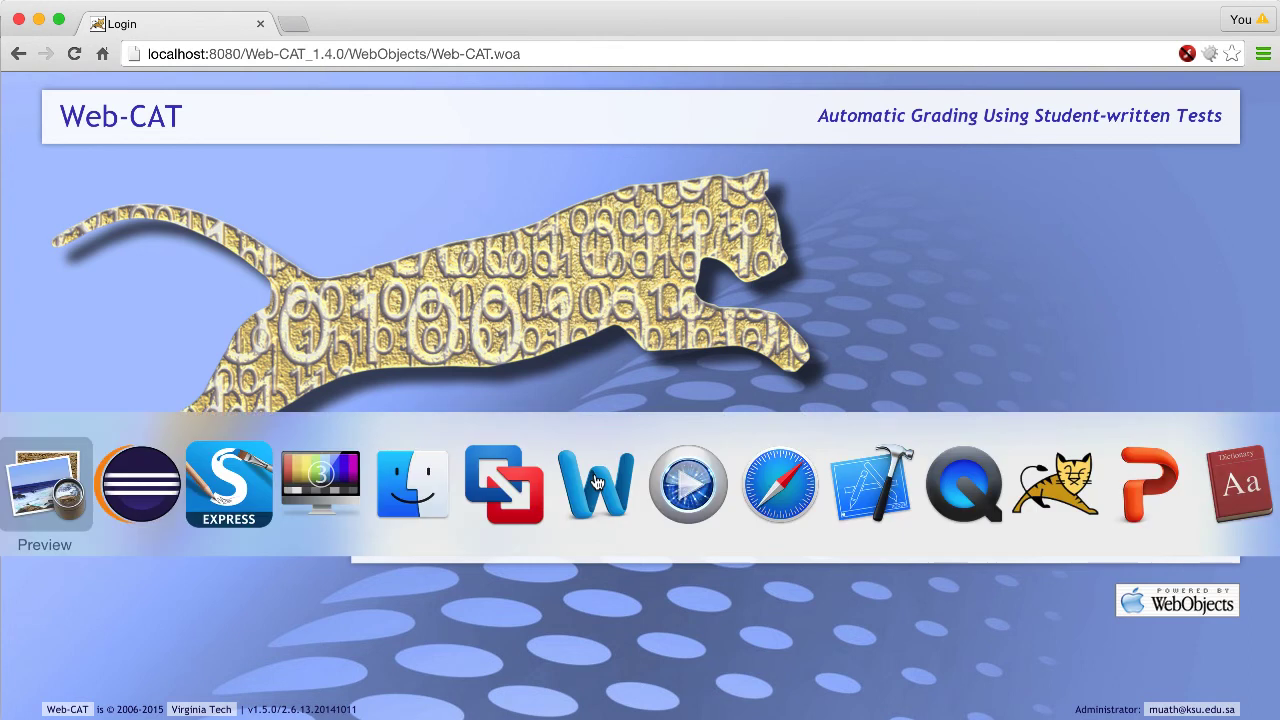
key(super+Tab)
right_click(89, 94)
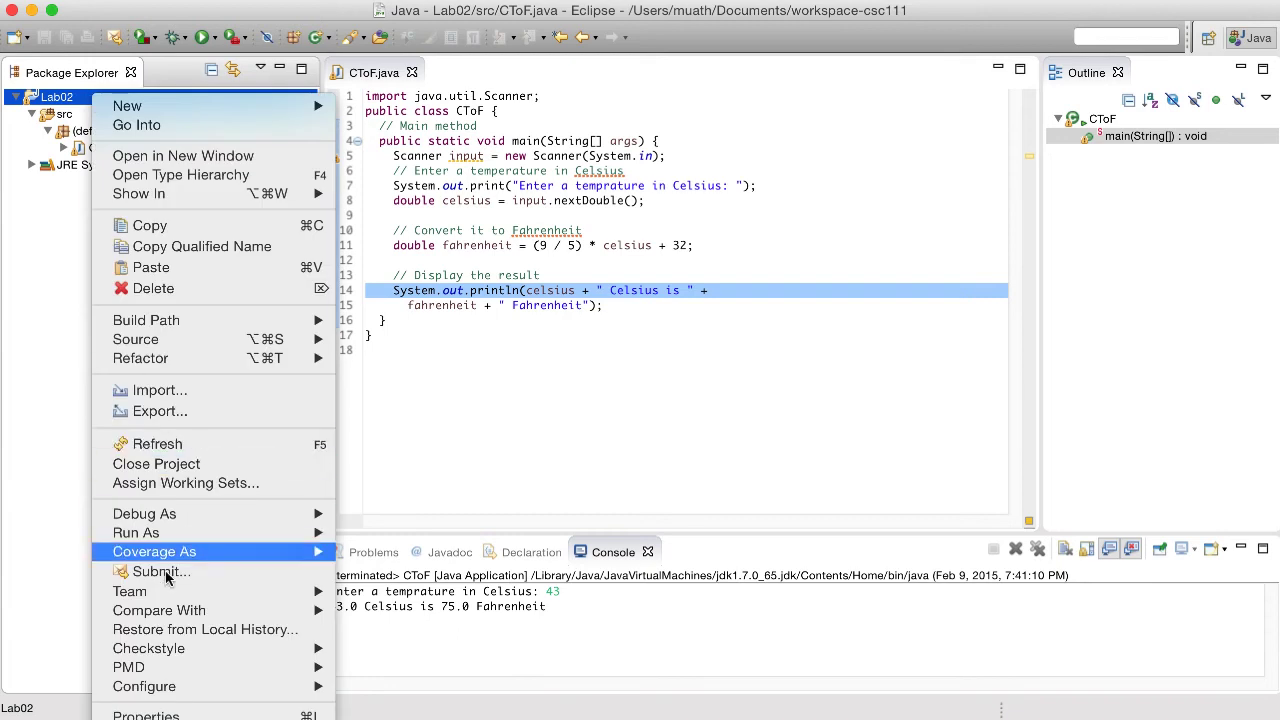
click(160, 572)
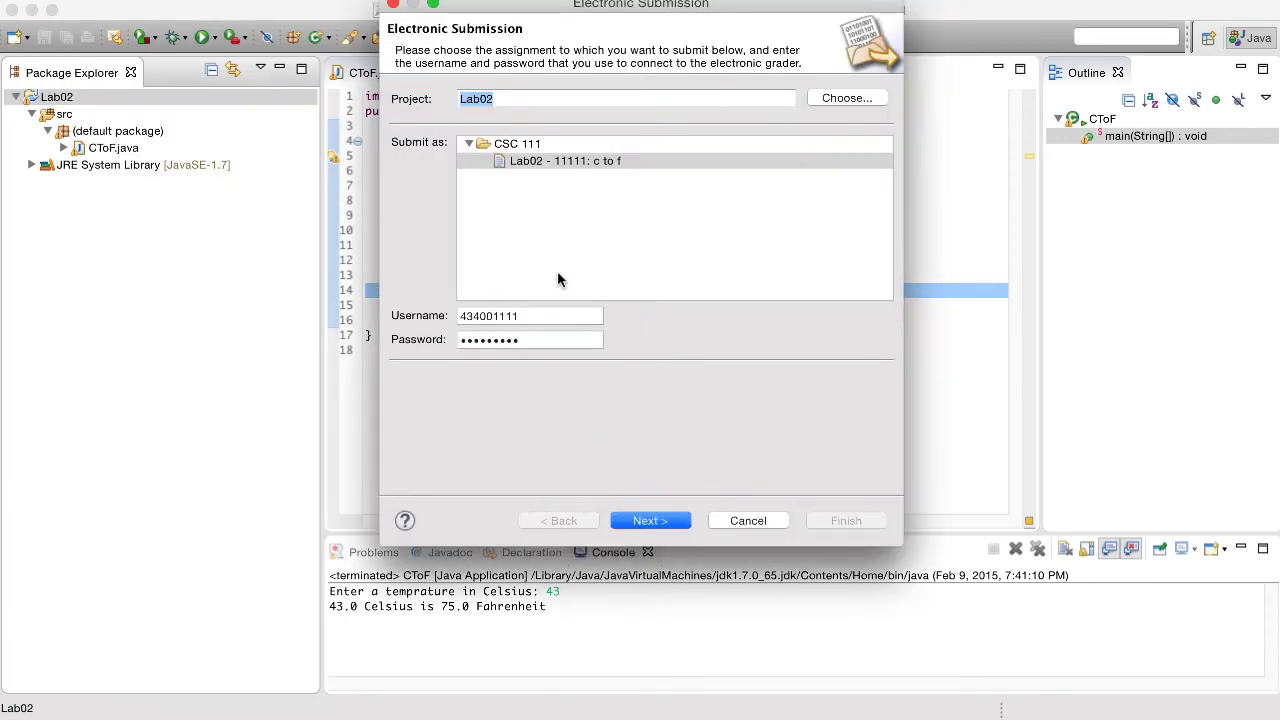
click(745, 519)
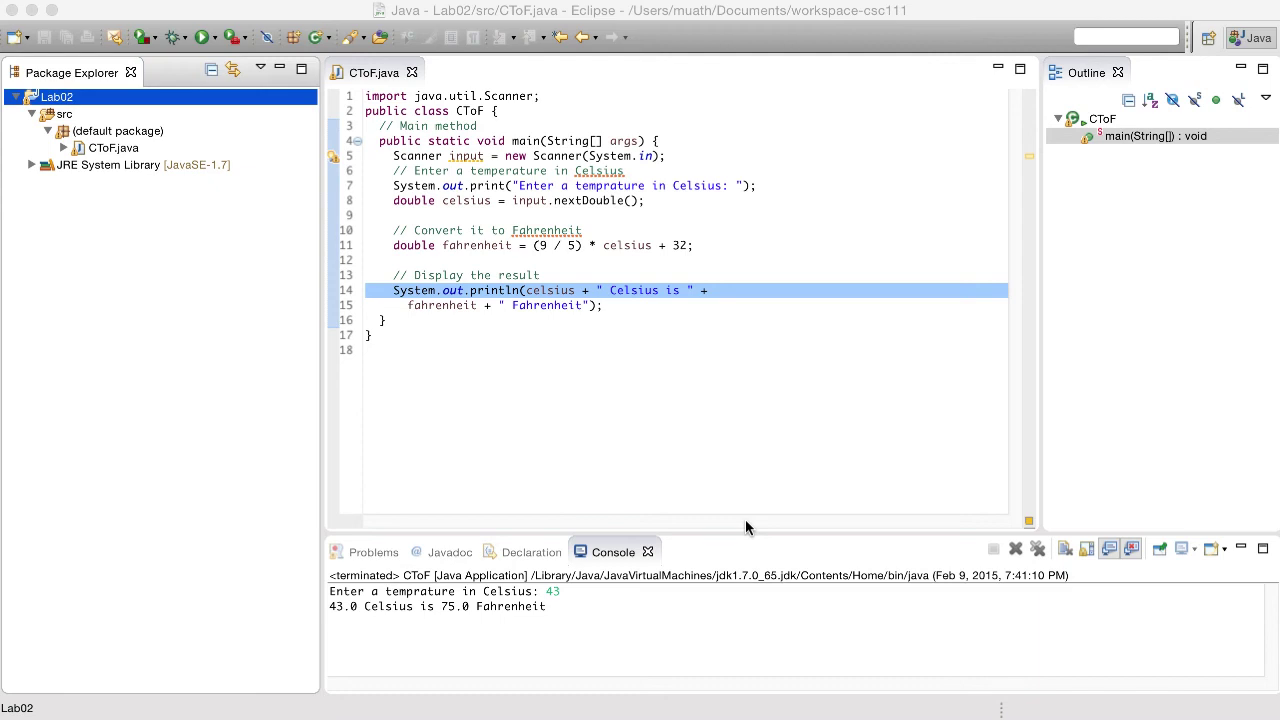
- Select the Web-CAT page address in Chrome, then return to Eclipse
key(super+Tab)
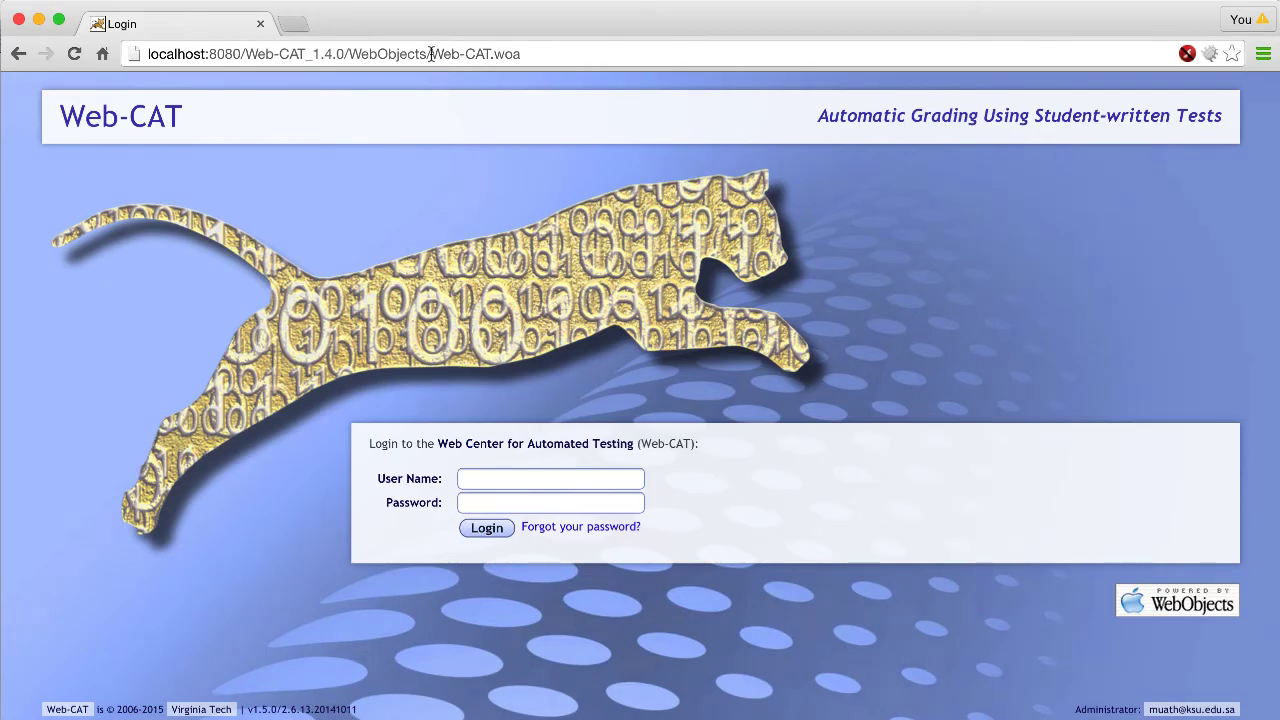
click(431, 54)
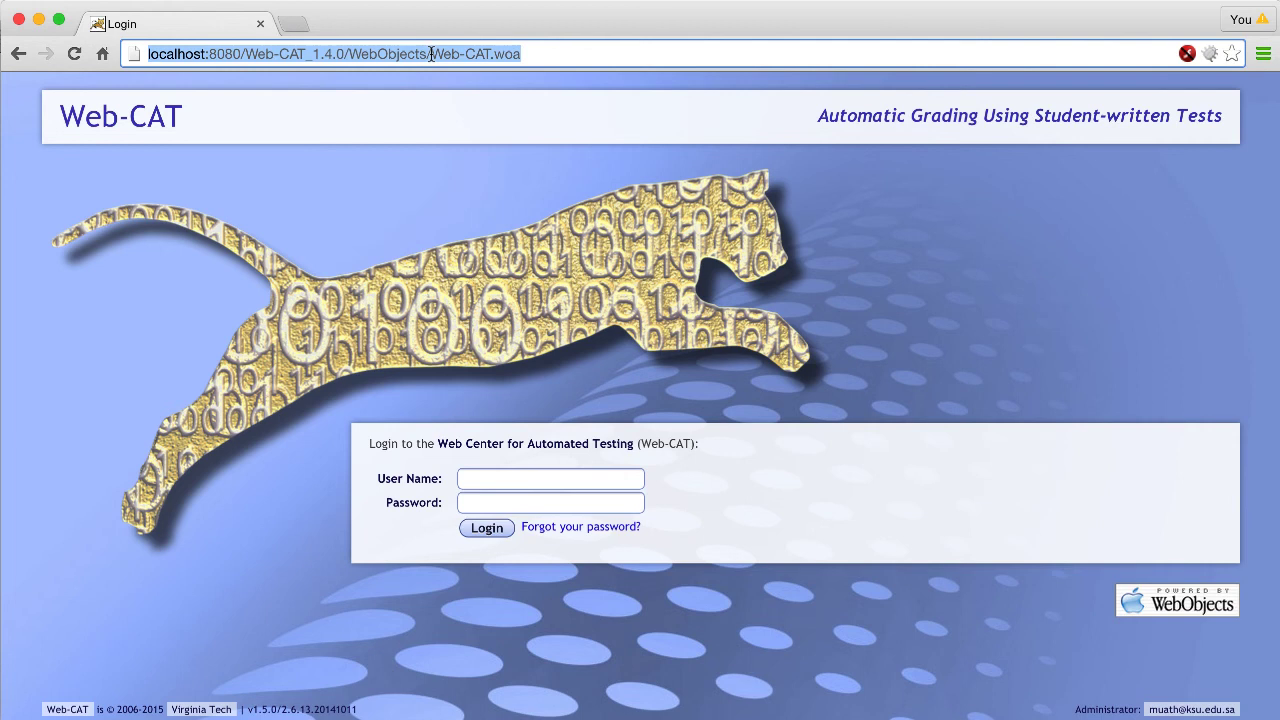
key(super+Tab)
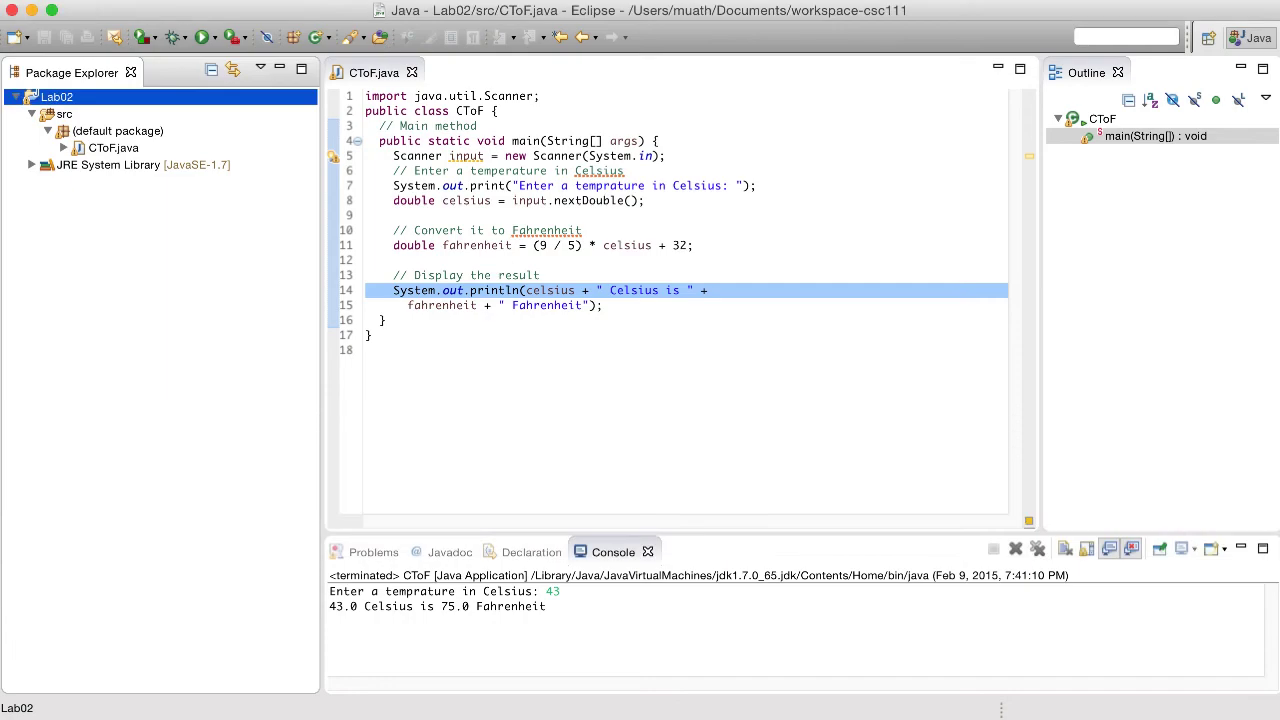
- In the widened Electronic Submission preferences, select the URL's /wa/assignments/eclipse ending
key(super+comma)
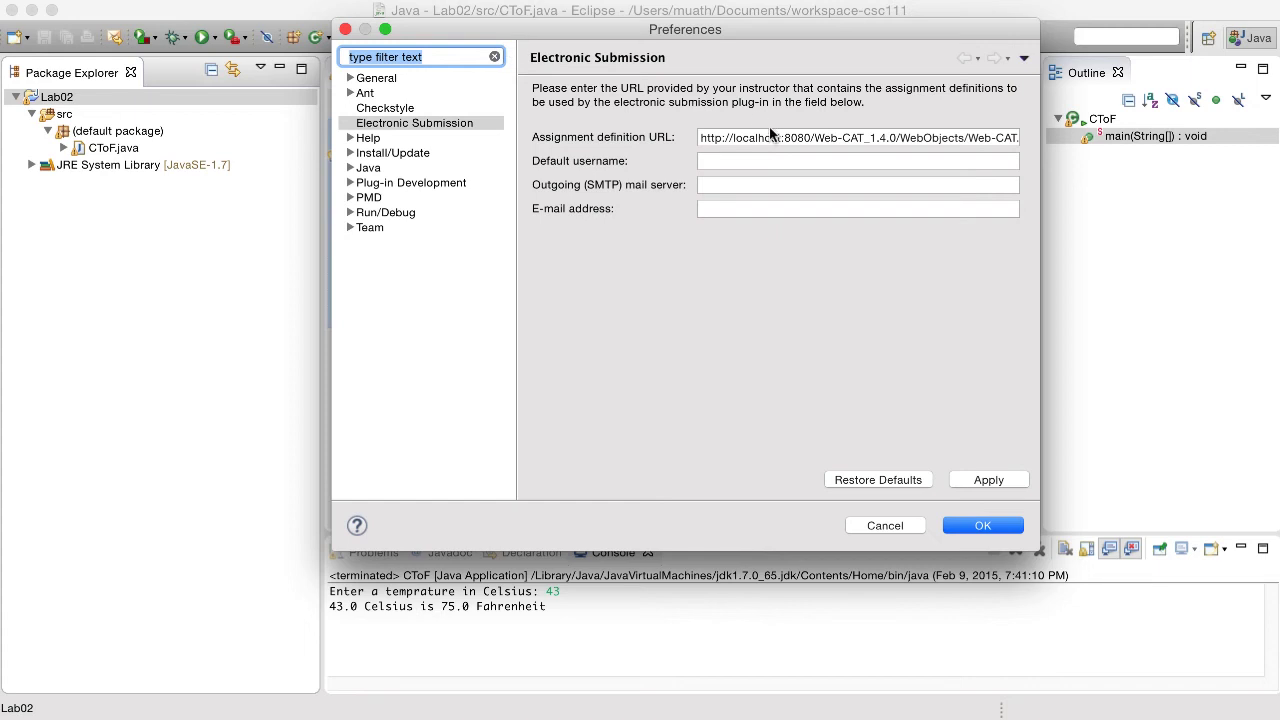
drag(1042, 253, 1277, 260)
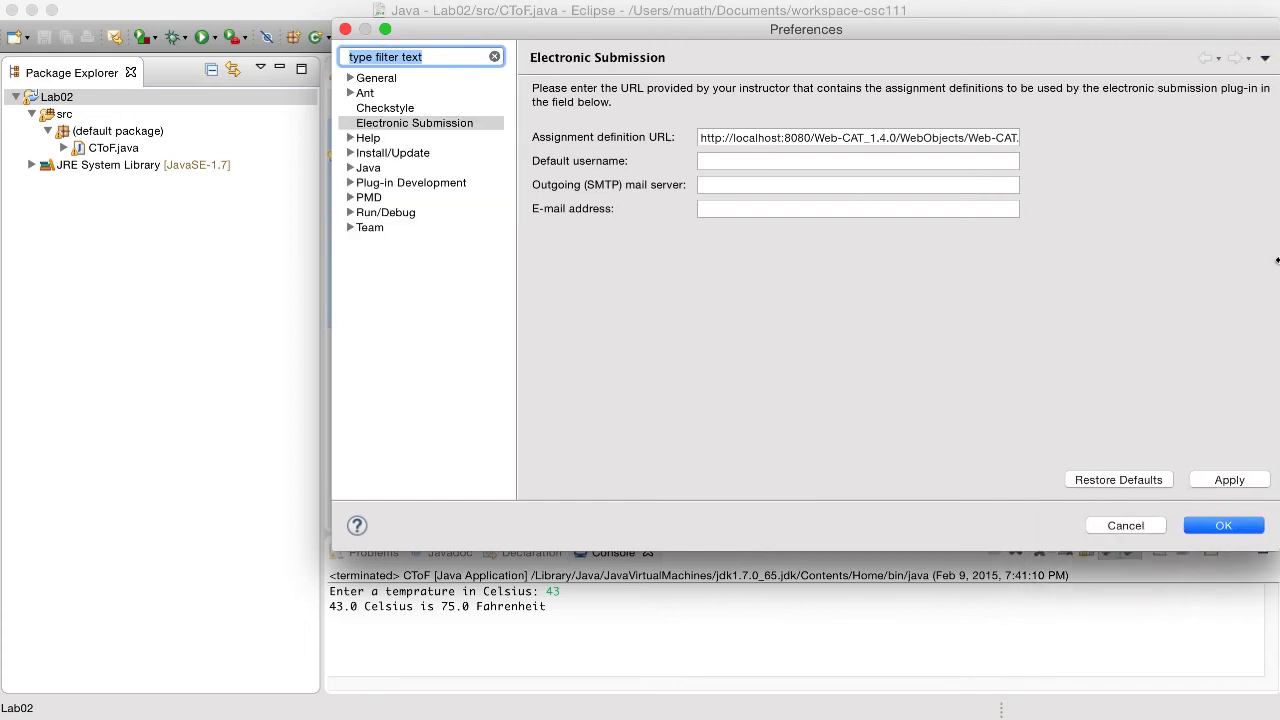
triple_click(1015, 137)
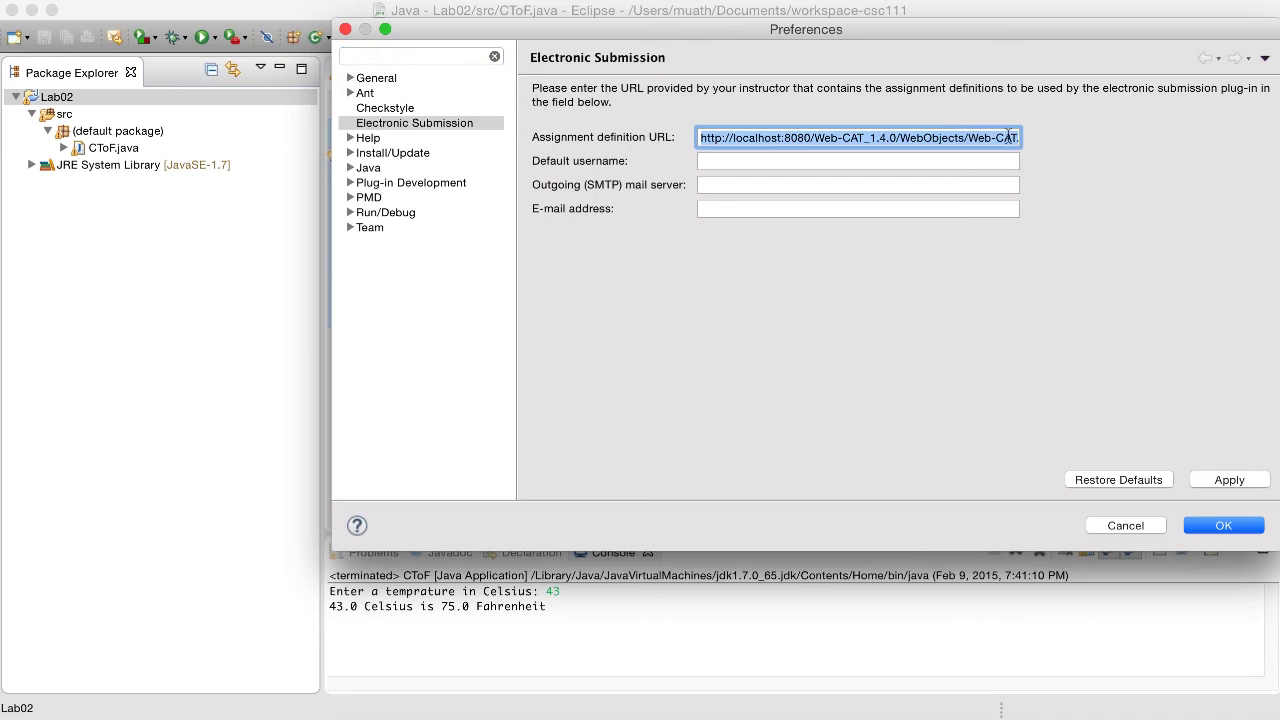
click(1008, 137)
key(Right)
key(Right)
key(Right)
key(Right)
key(Right)
key(Right)
key(Right)
key(Right)
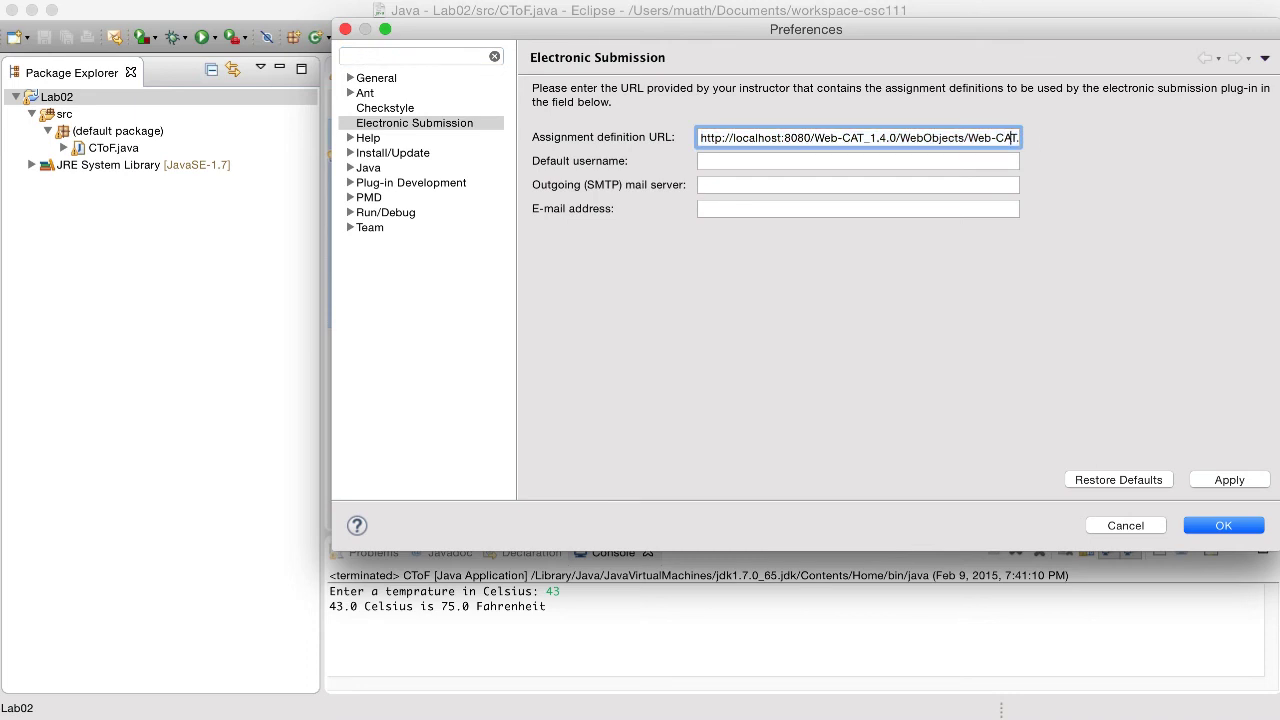
key(Left)
key(Left)
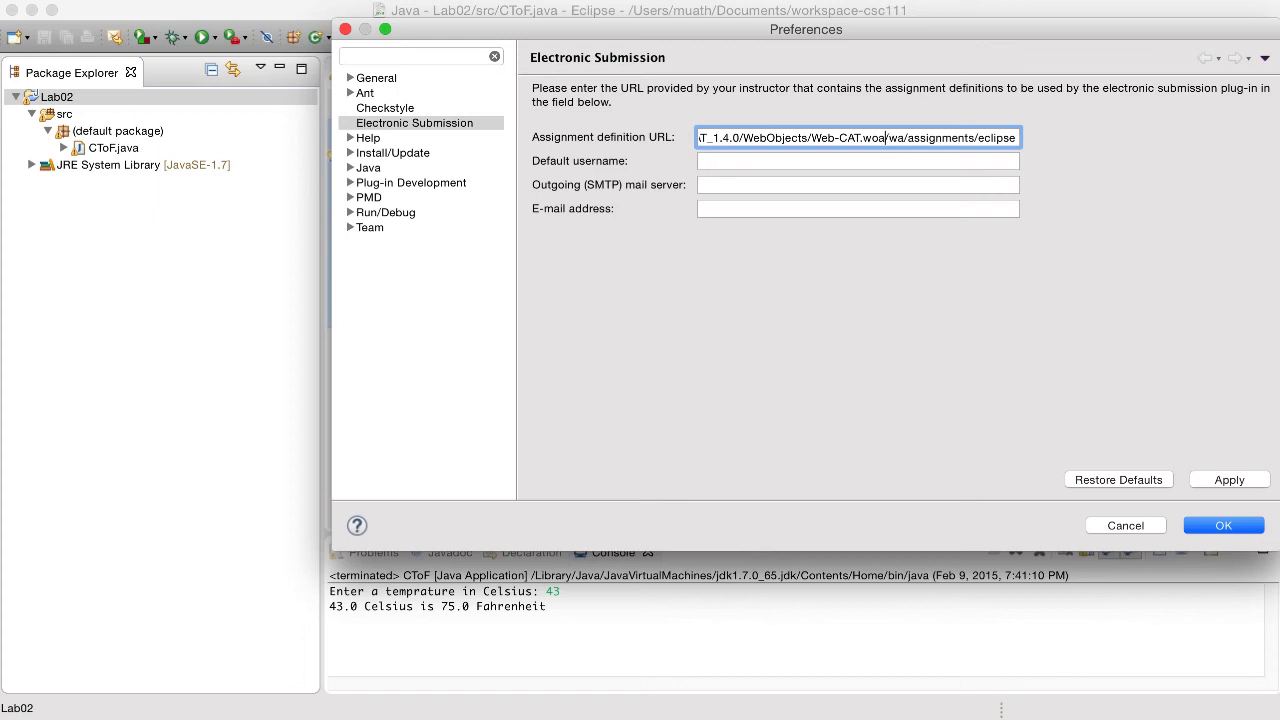
key(shift+super+Right)
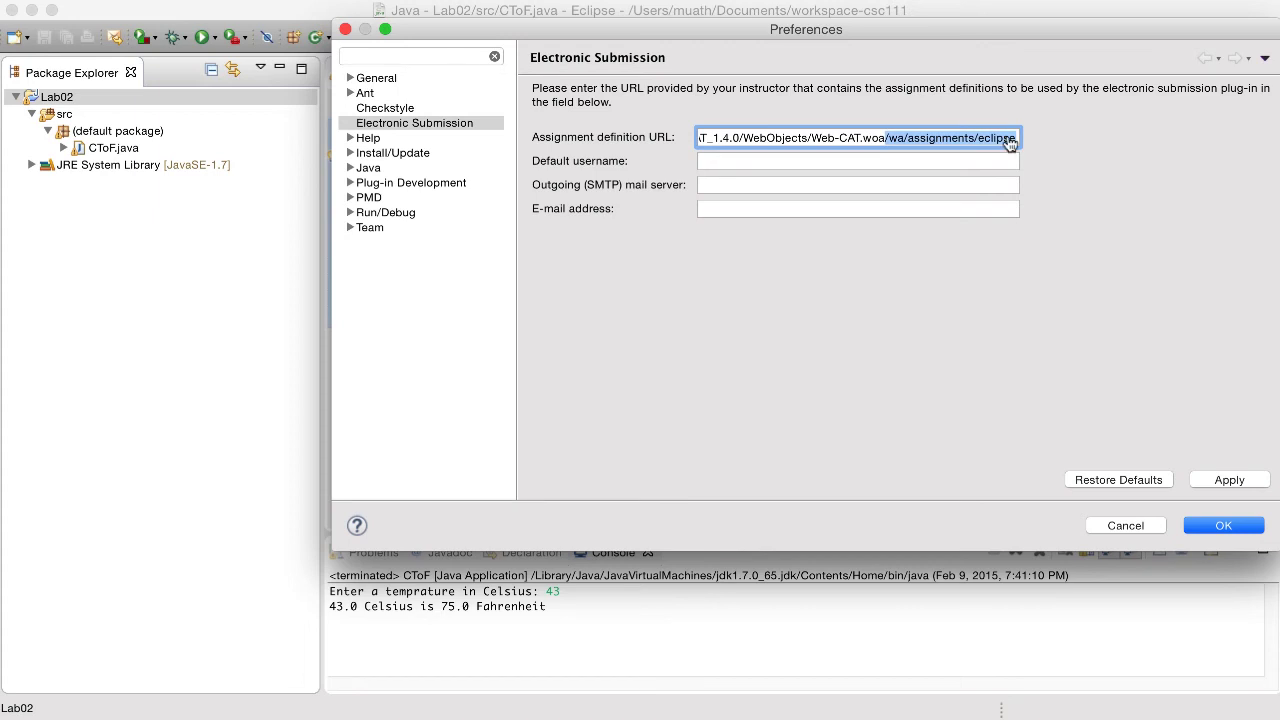
- Compare against Chrome's Web-CAT address, ending on the Web-CAT login page
key(super+Tab)
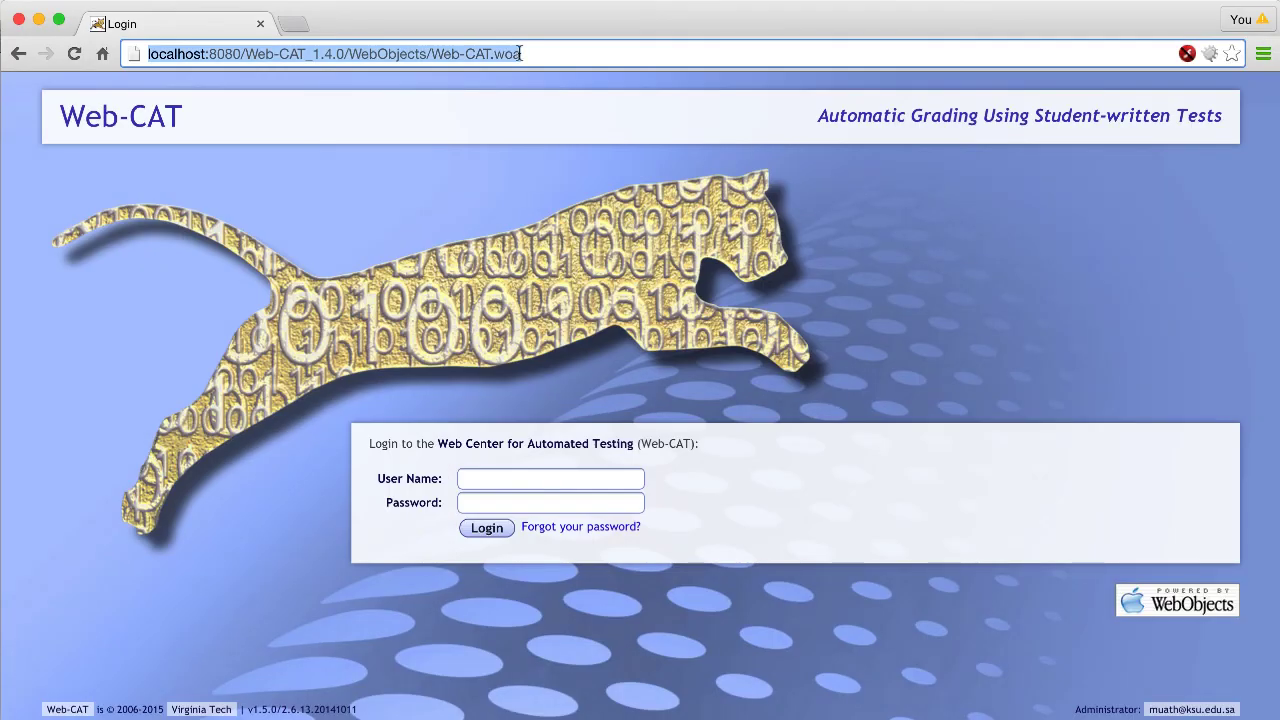
key(super+Tab)
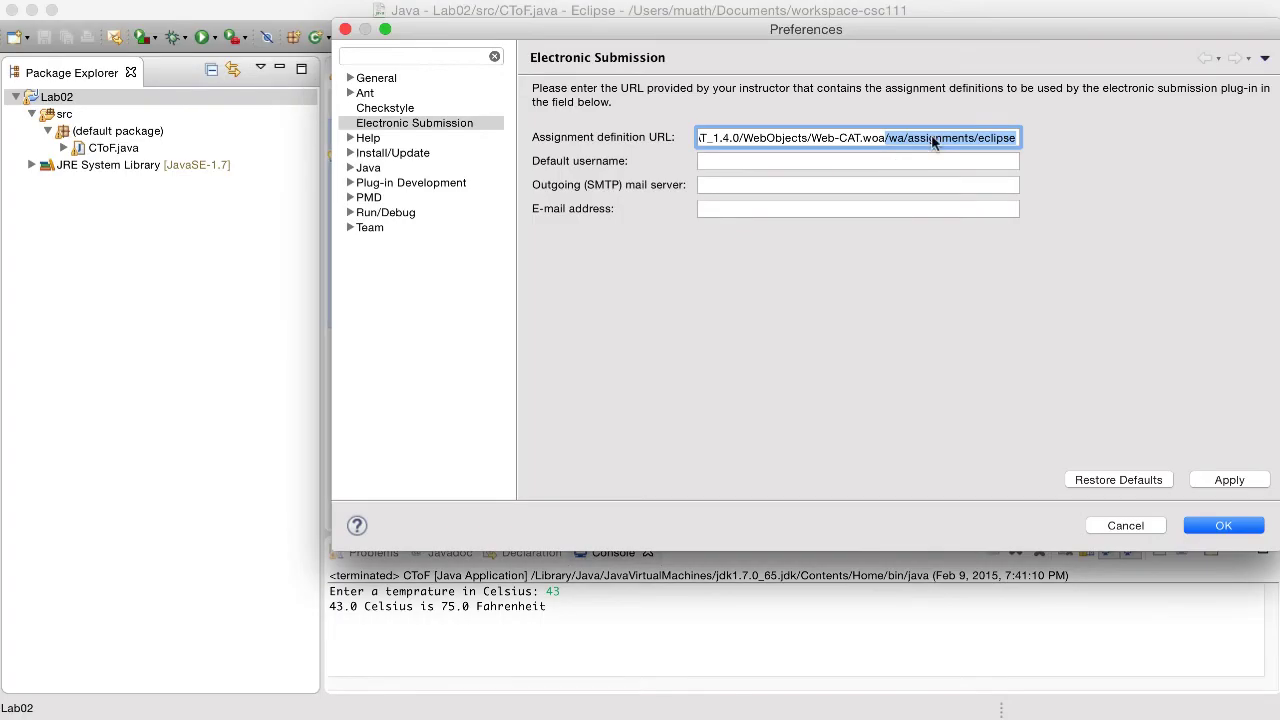
key(super+Tab)
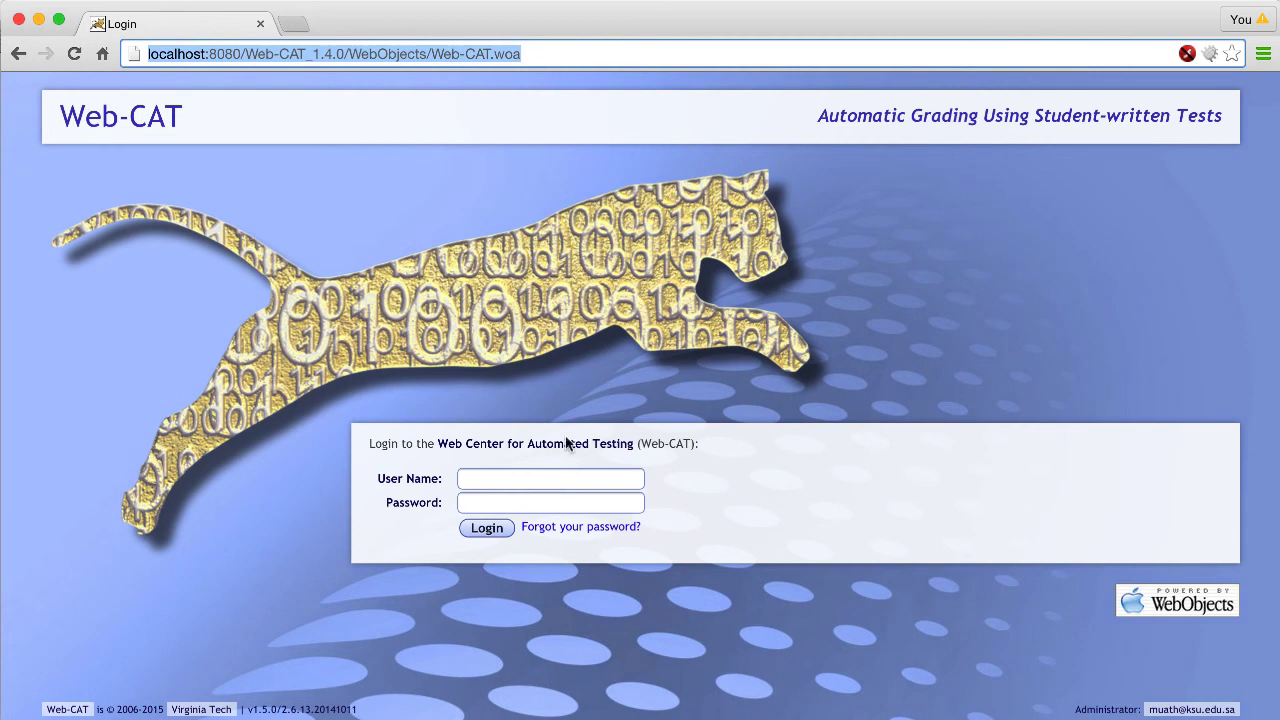
- Log in with the autocompleted student username and its password to reach the Lab02 try #8 results
click(566, 479)
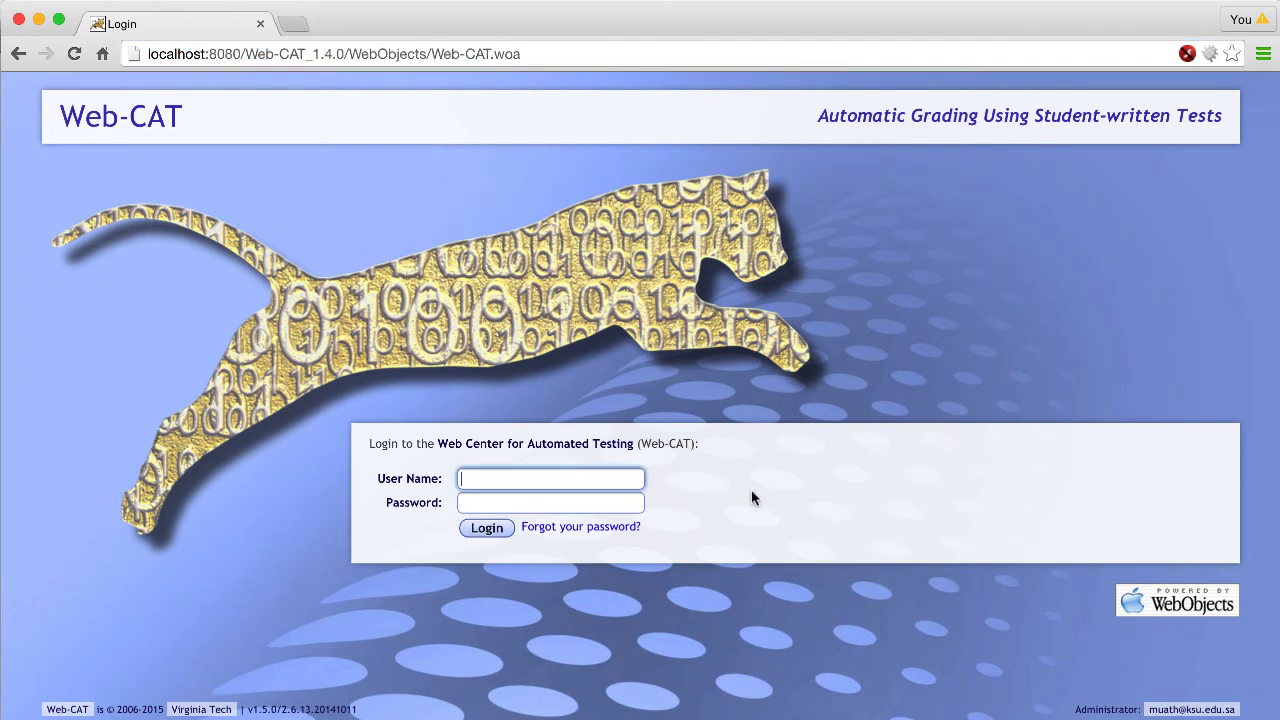
text(434)
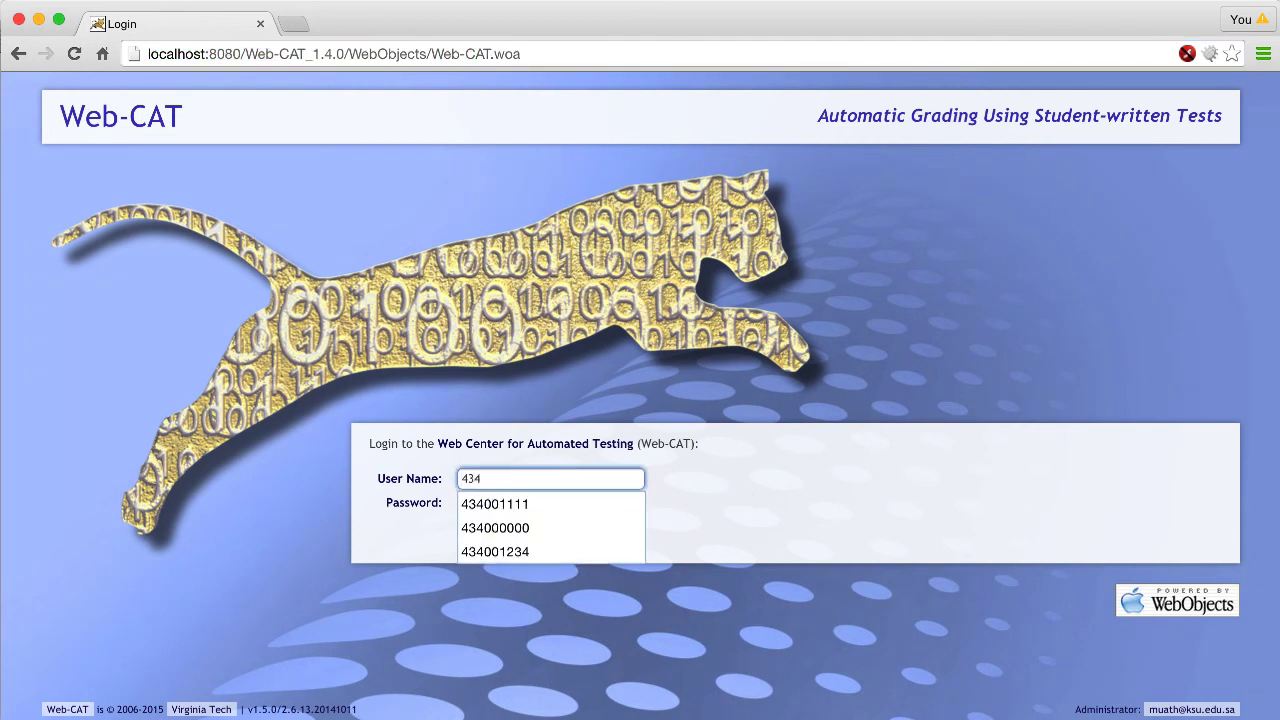
key(Down)
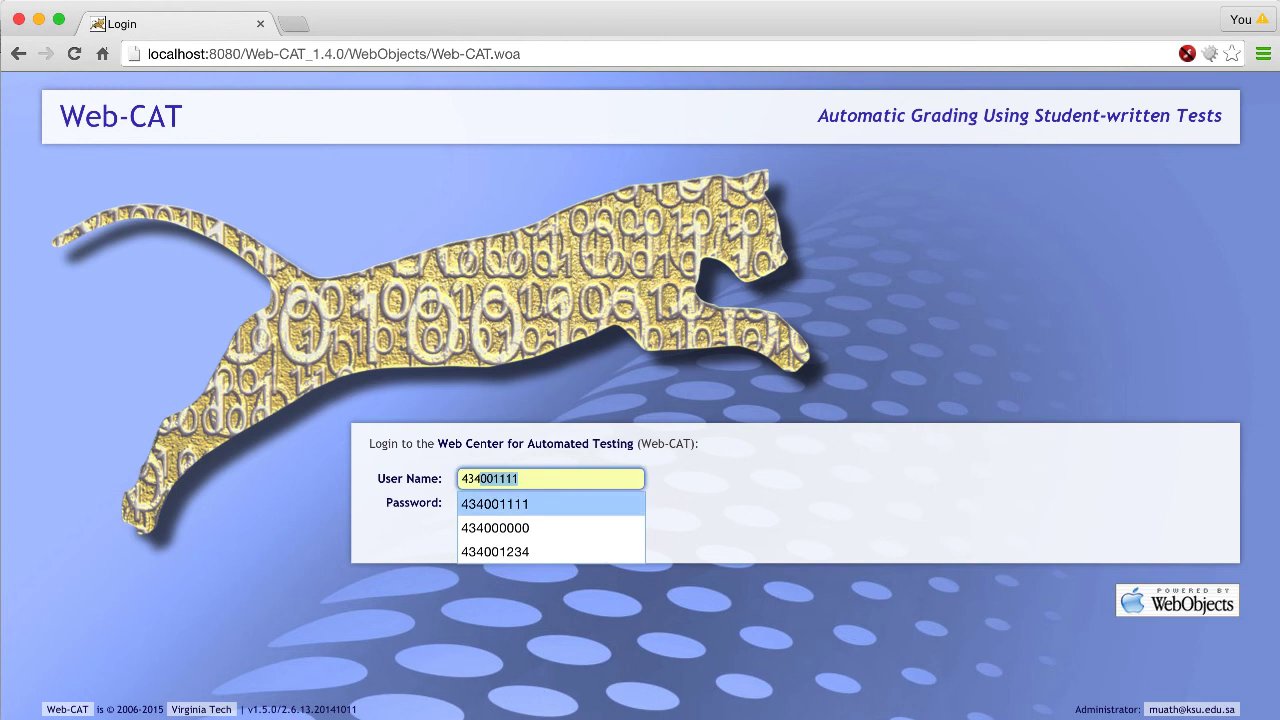
click(606, 505)
click(572, 505)
text(123456789)
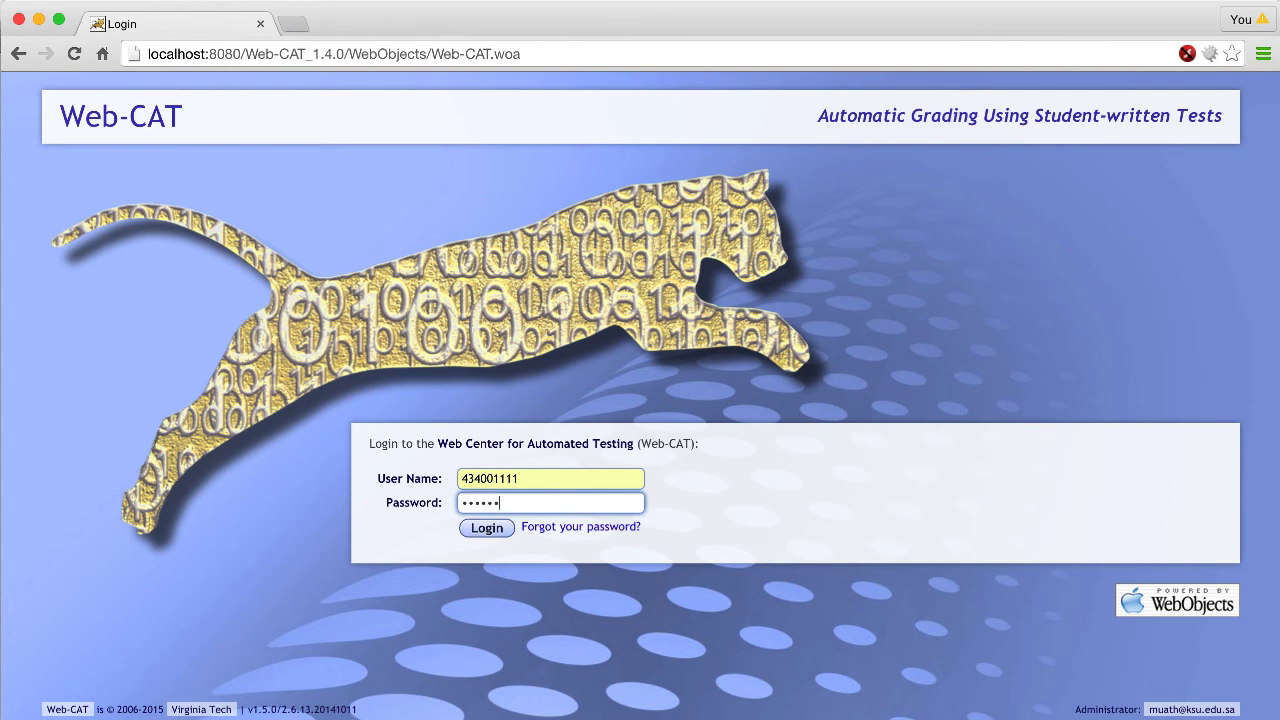
click(485, 530)
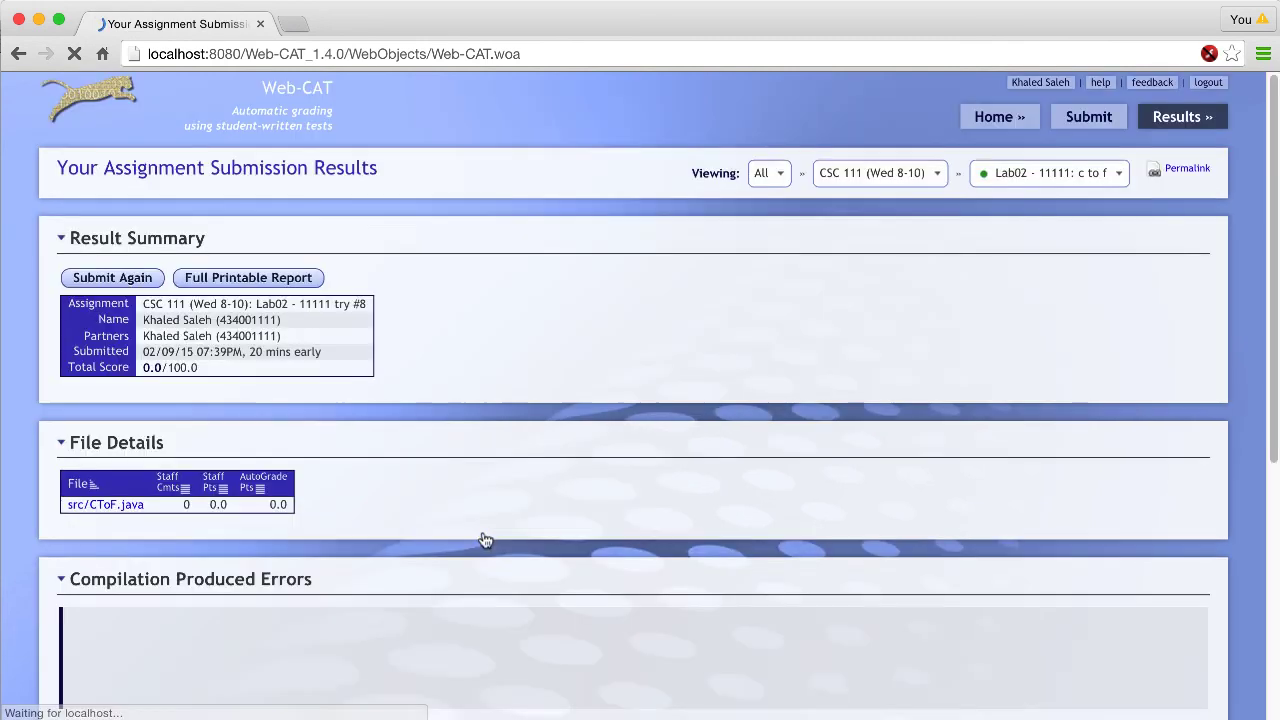
- Review the Lab02 compilation error, then go to Home > Status
scroll(482, 532, down, 5)
scroll(482, 532, up, 5)
scroll(482, 540, down, 1)
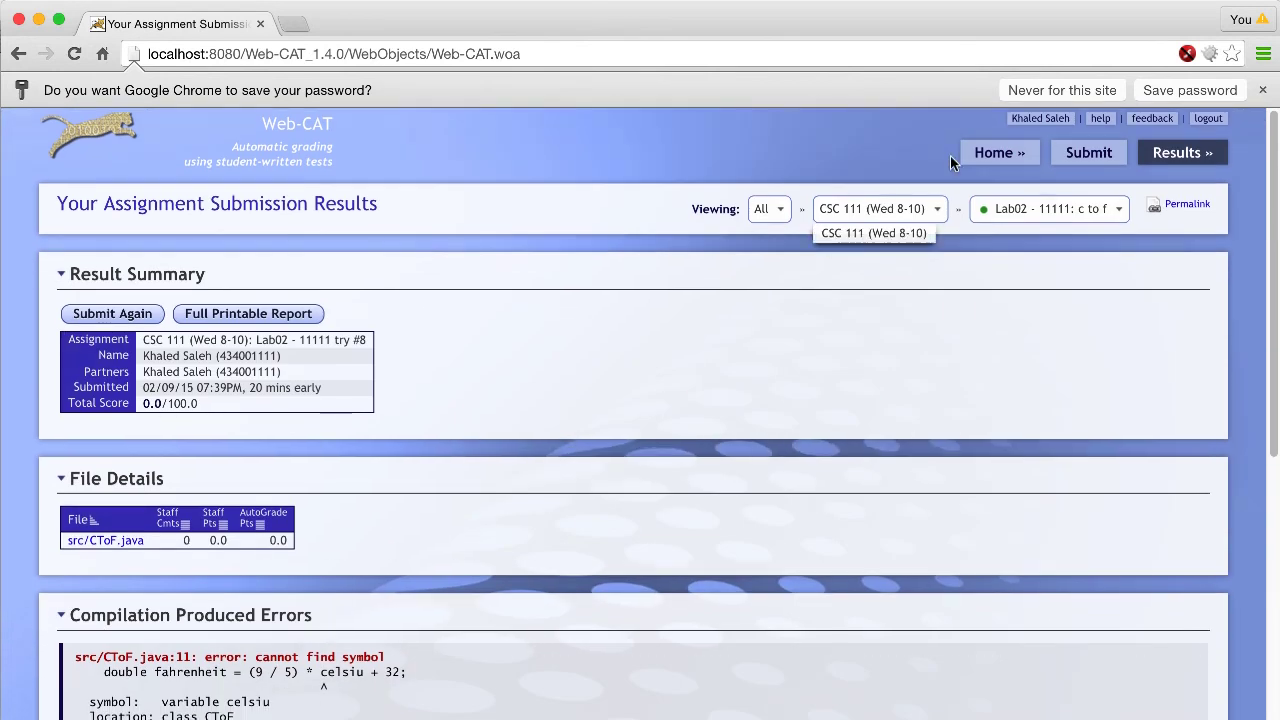
mouse_move(1000, 152)
click(995, 180)
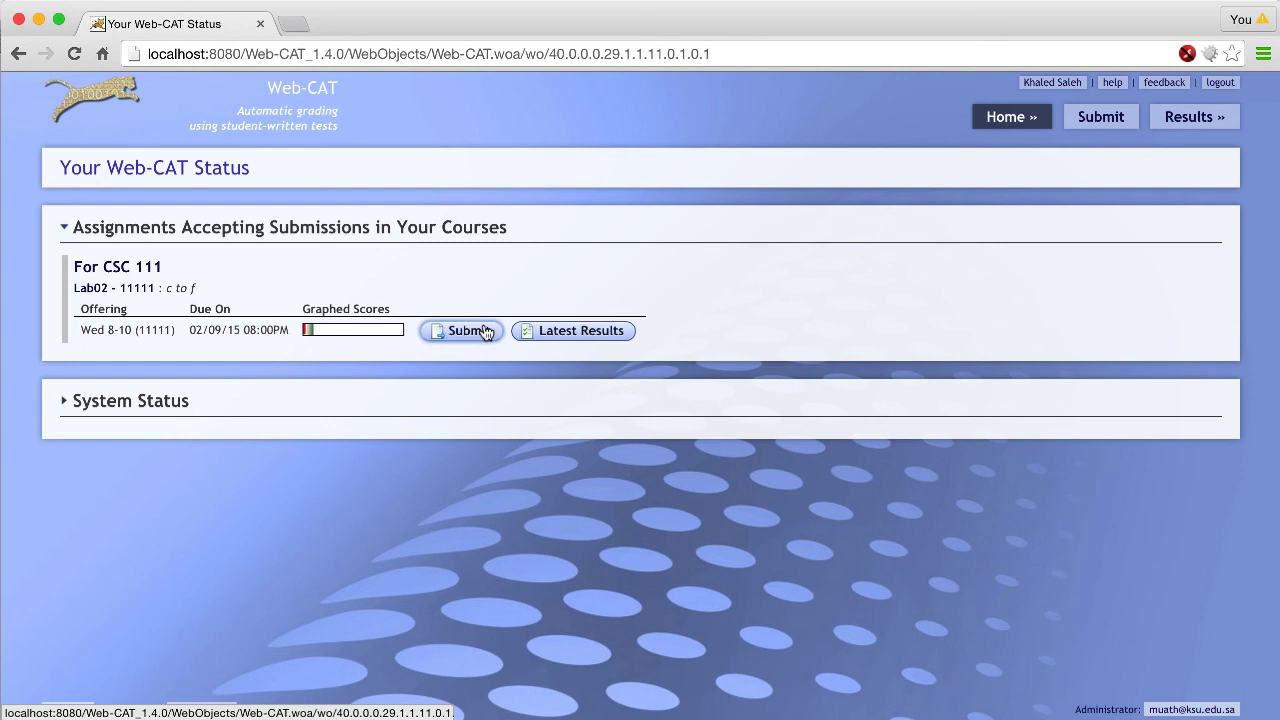
- Open Lab02's Latest Results and view the submitted src/CToF.java with the misspelled celsiu
click(560, 337)
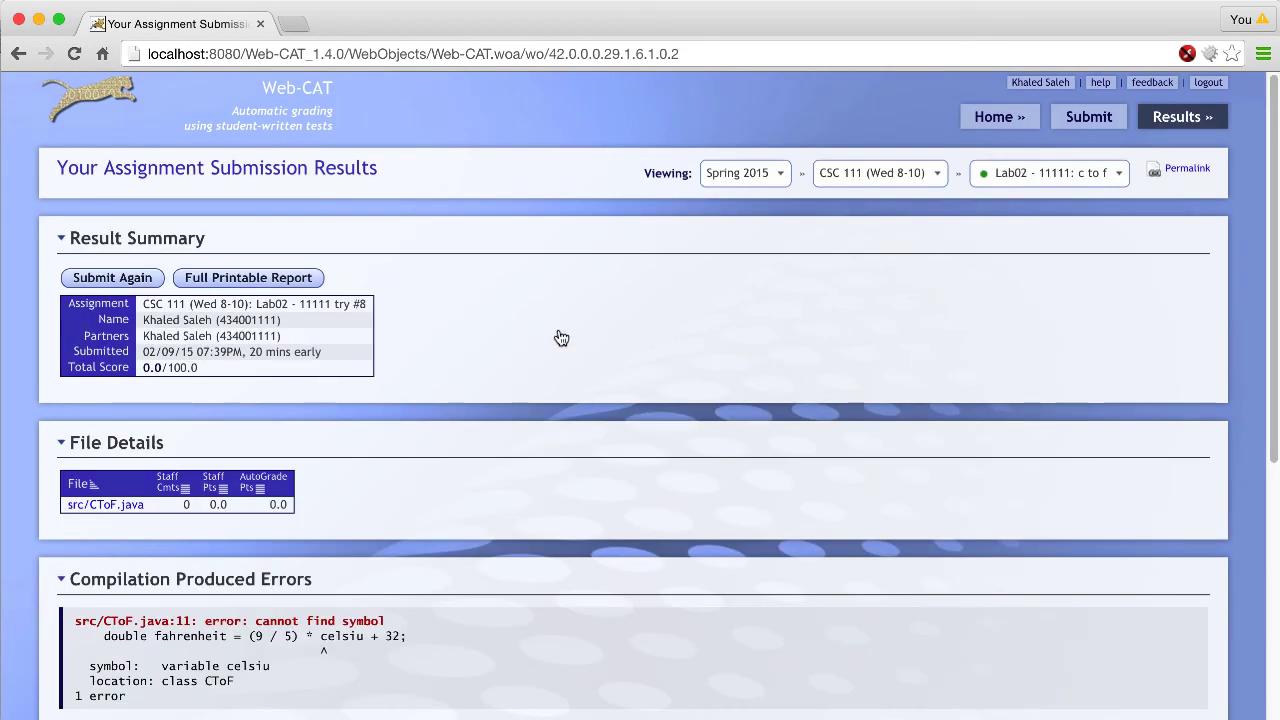
scroll(560, 337, down, 2)
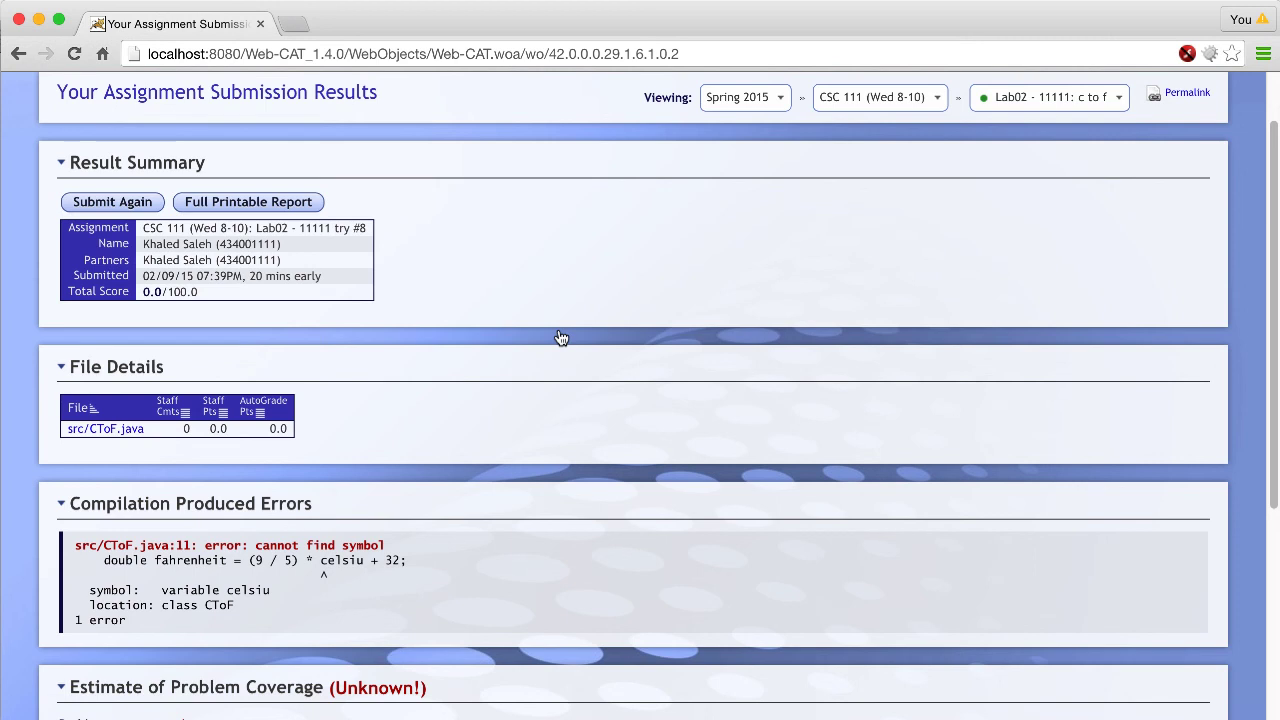
scroll(561, 338, down, 5)
scroll(561, 338, up, 5)
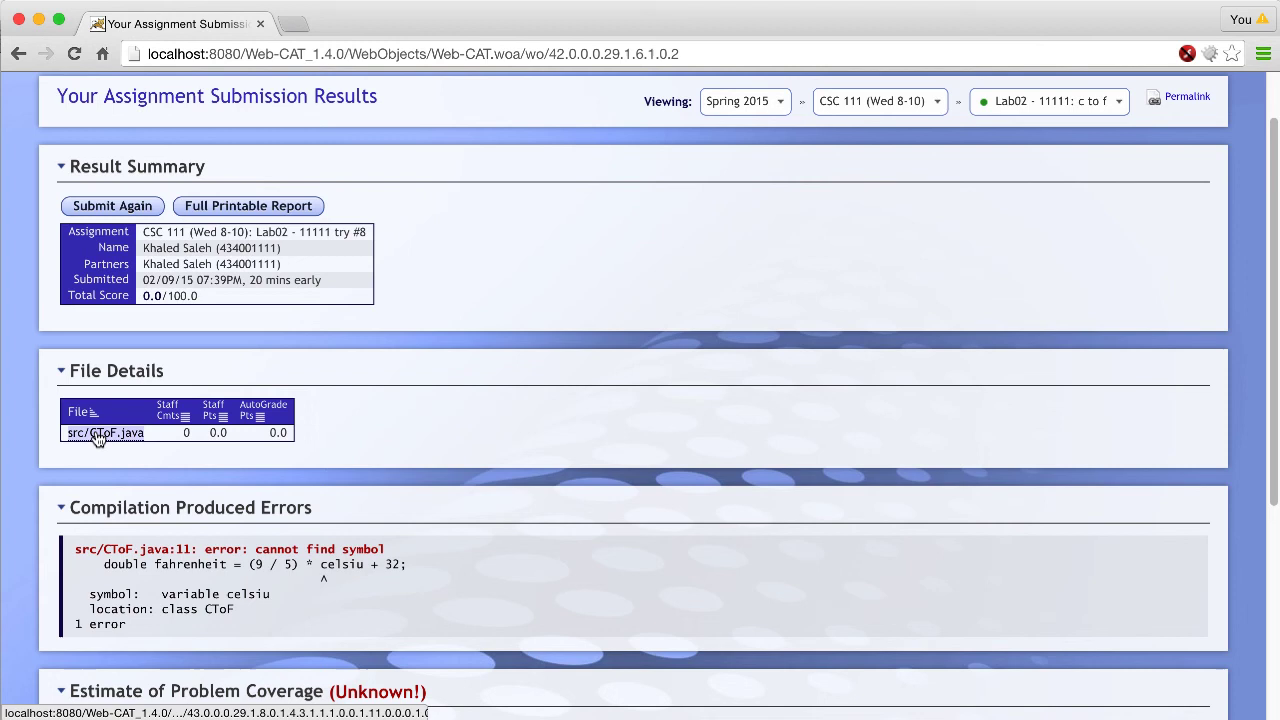
click(97, 436)
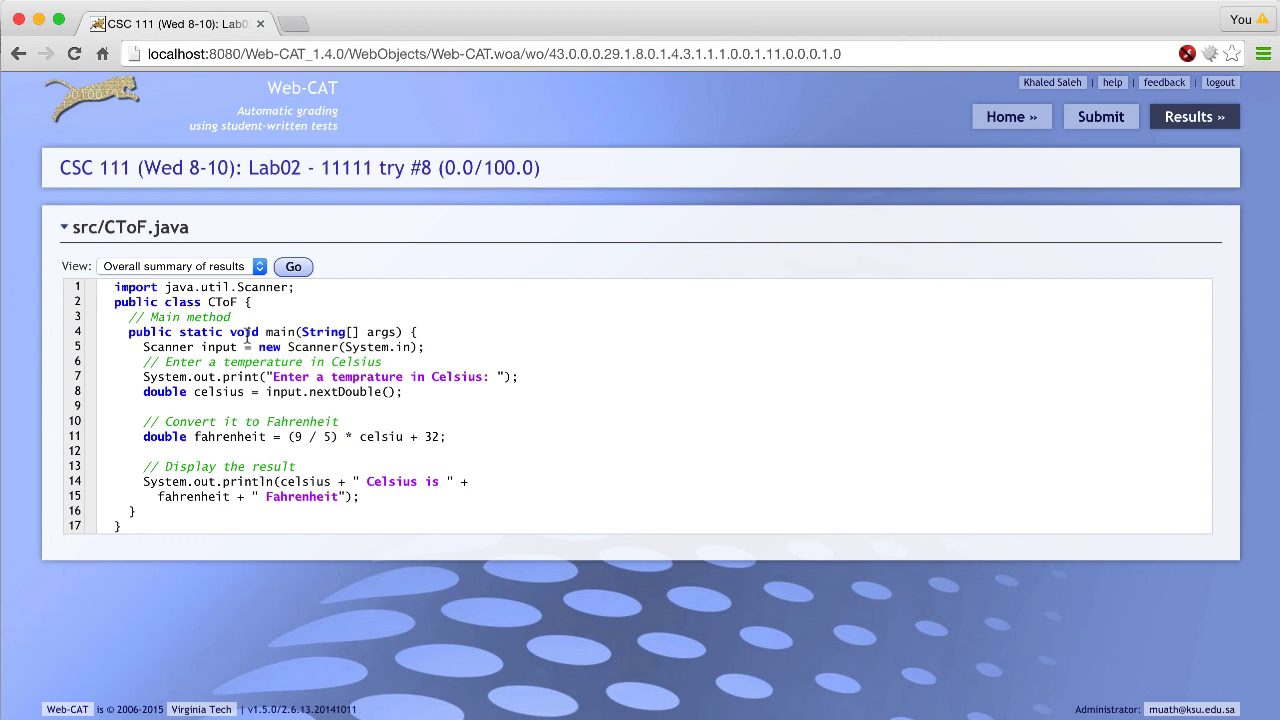
- Return to the Overall summary of results for try #8, showing 0.0/100.0 and the celsiu error
click(283, 268)
click(294, 268)
click(294, 270)
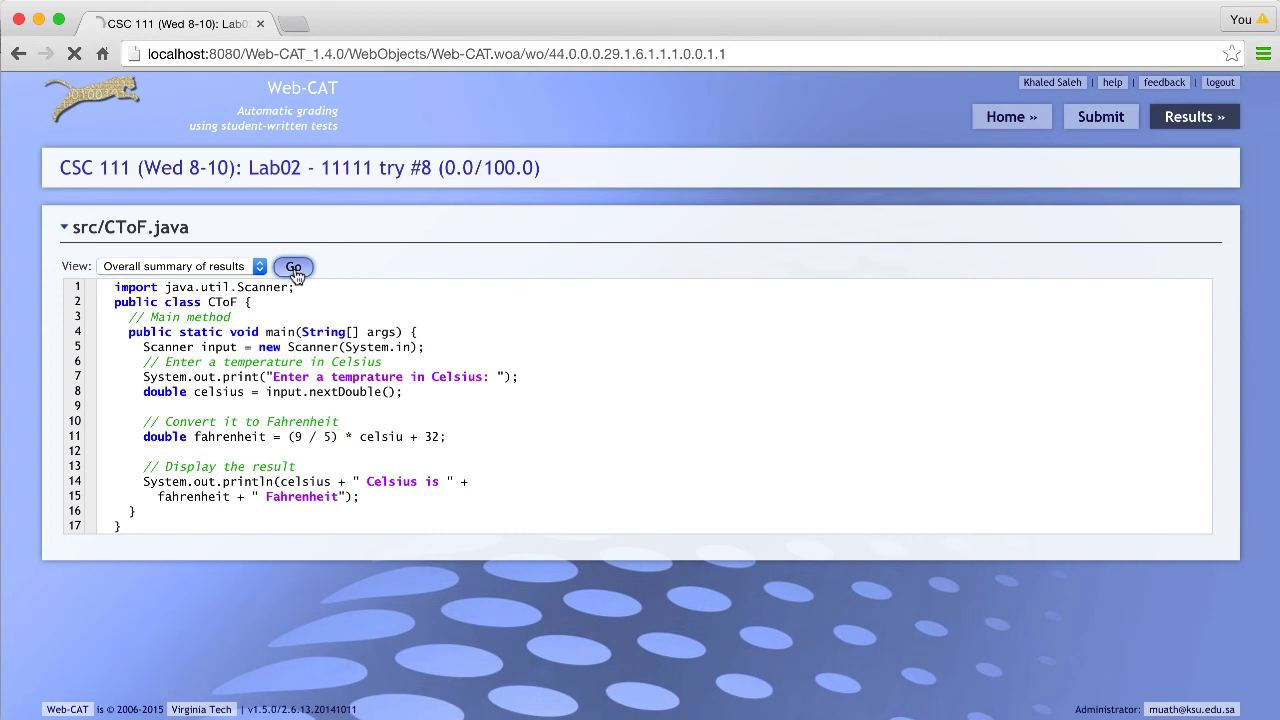
scroll(405, 398, down, 5)
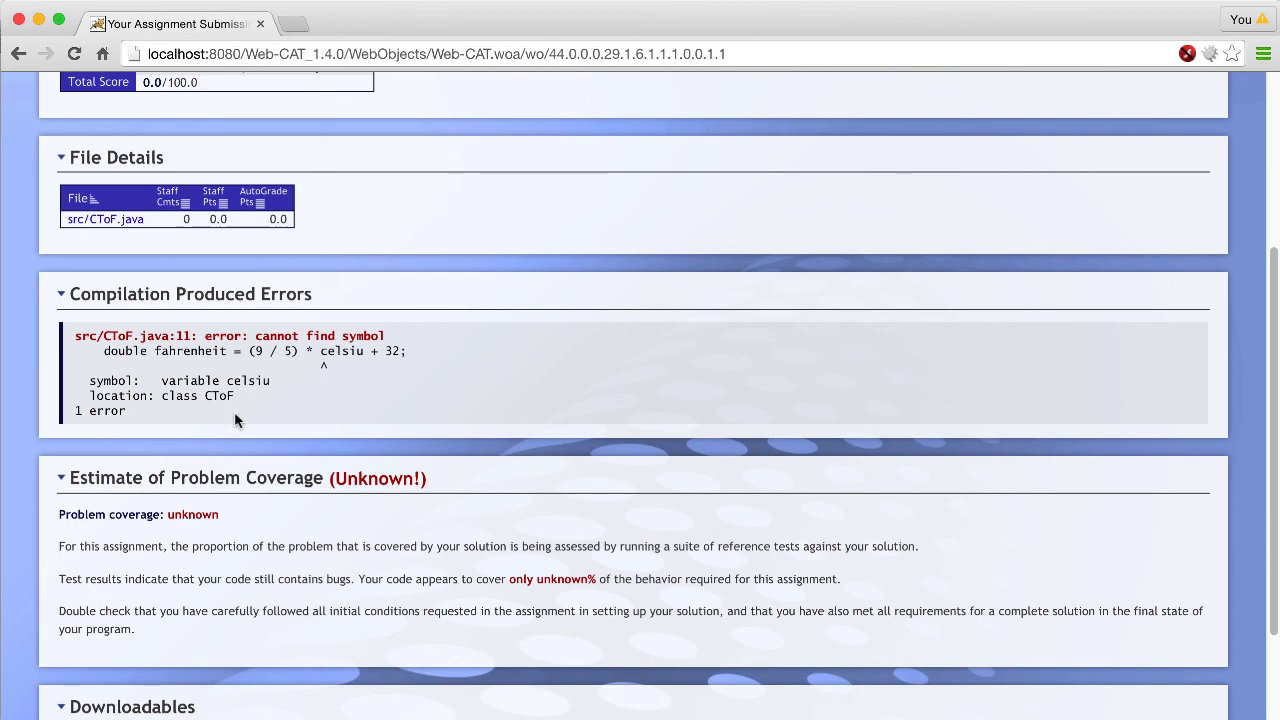
scroll(234, 417, up, 5)
scroll(178, 497, down, 3)
scroll(192, 506, up, 3)
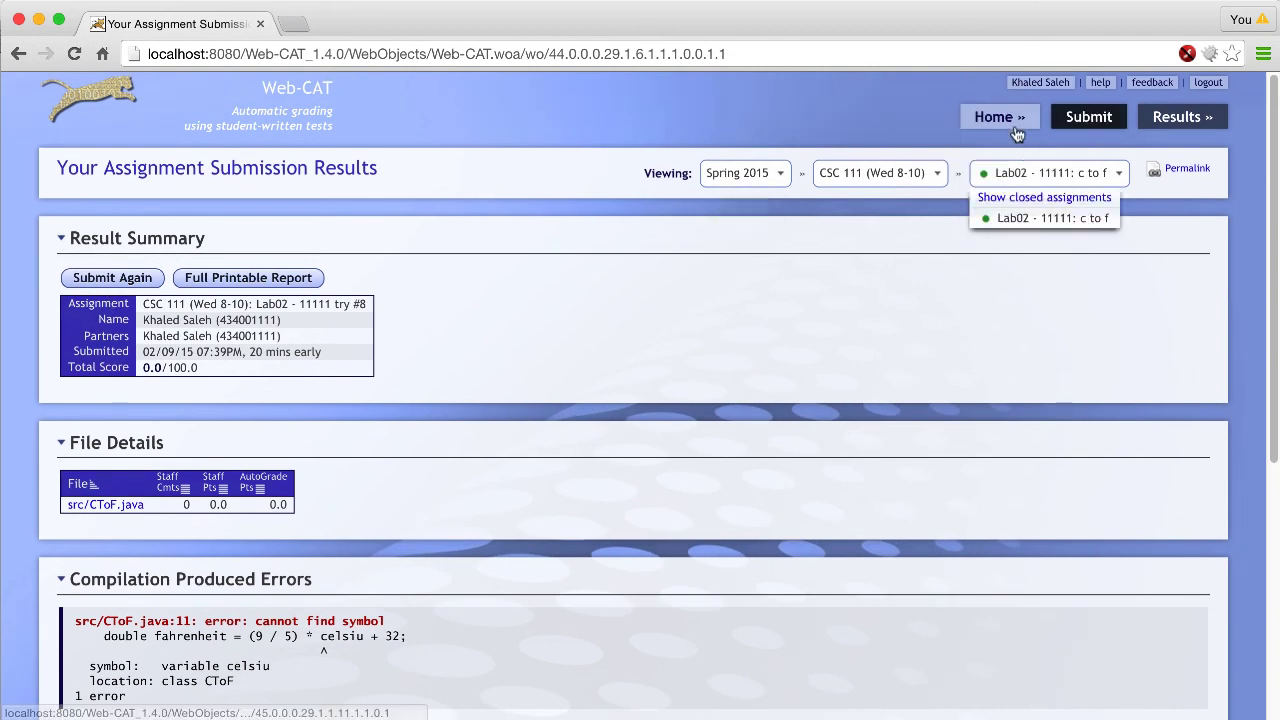
- Reload the Lab02 results via Results > Most Recent
mouse_move(1181, 123)
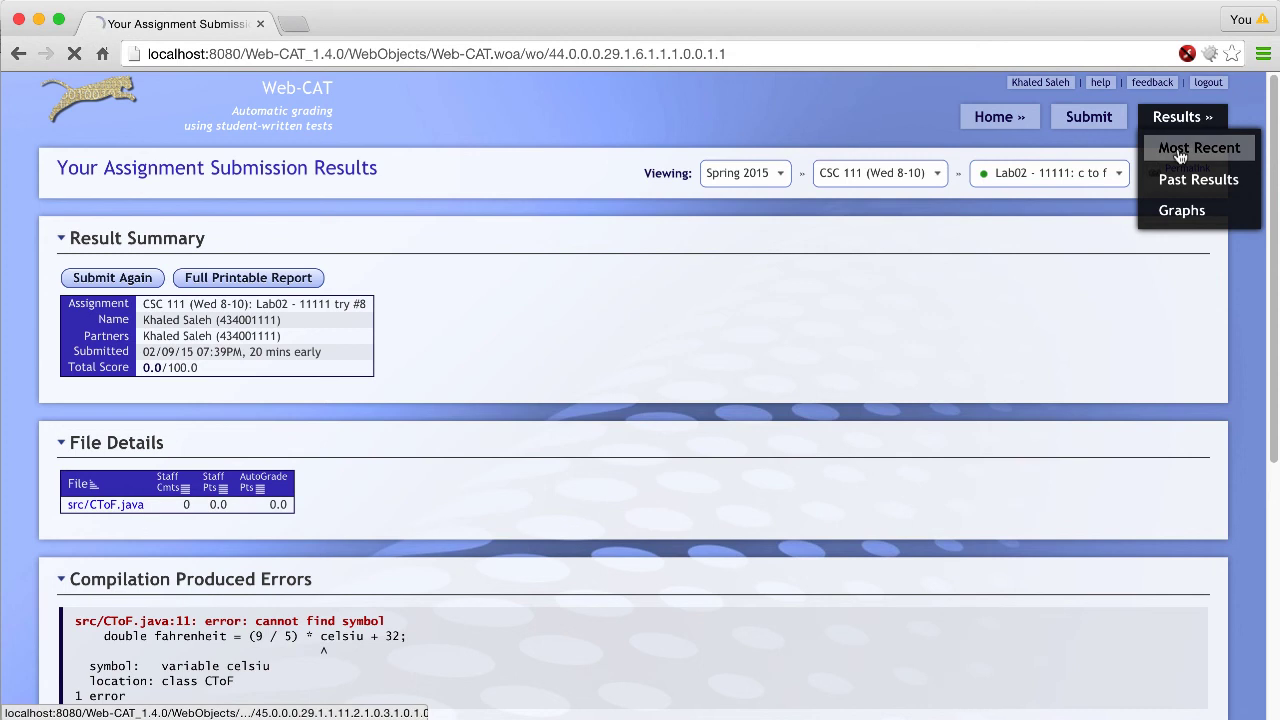
click(1180, 157)
scroll(748, 419, down, 5)
scroll(748, 425, up, 5)
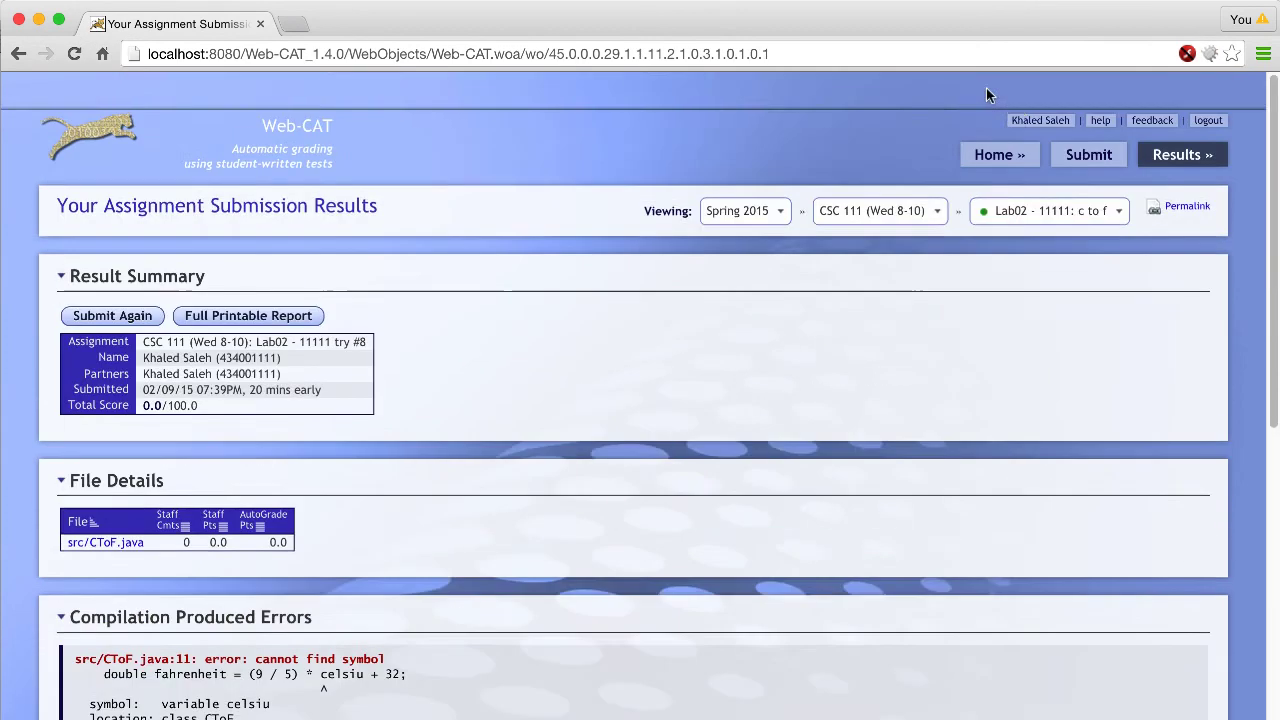
- Go back to the Web-CAT Status page via Home > Status
click(1000, 117)
click(1003, 146)
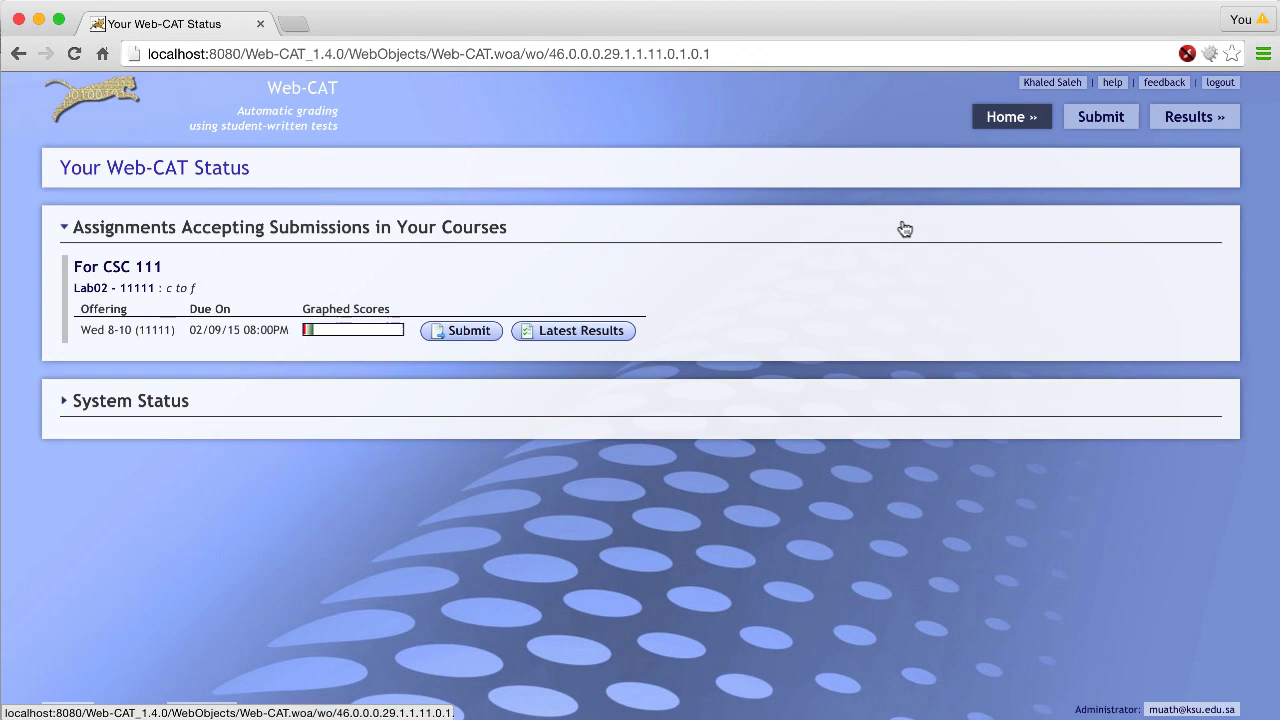
mouse_move(1168, 128)
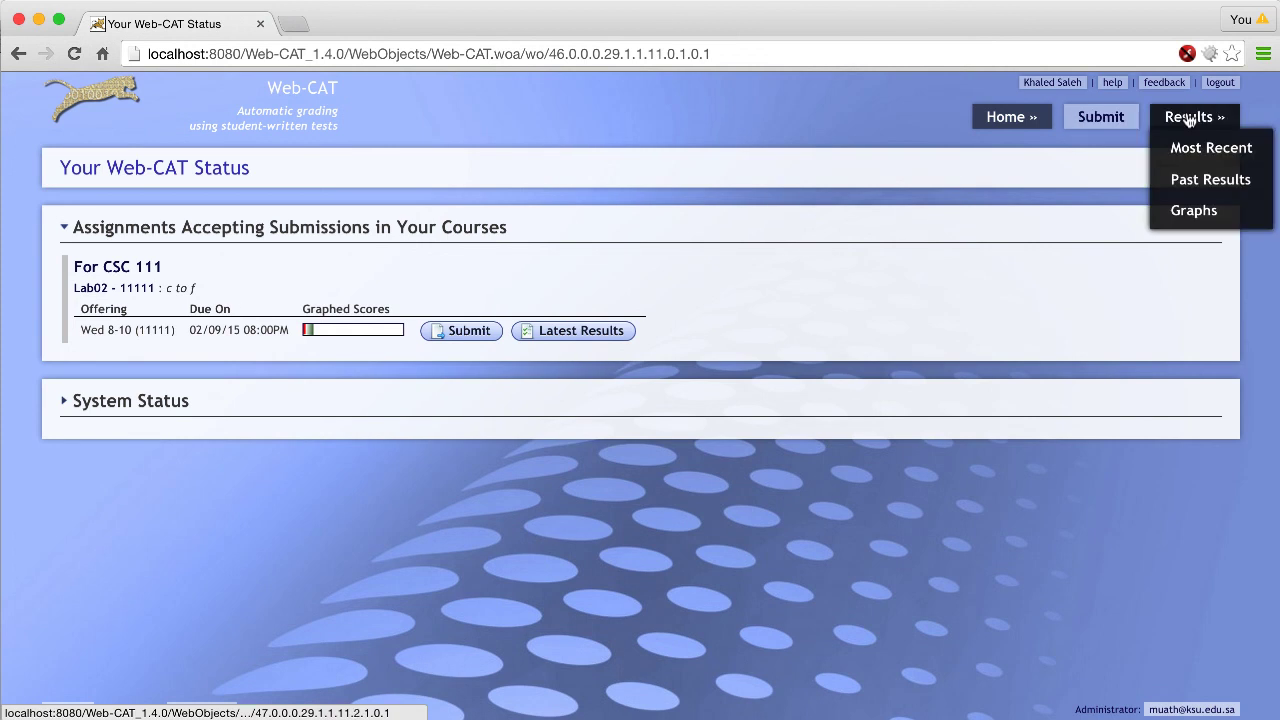
- Open Results > Graphs and scroll through the performance, score-over-time and improvement charts
click(1192, 210)
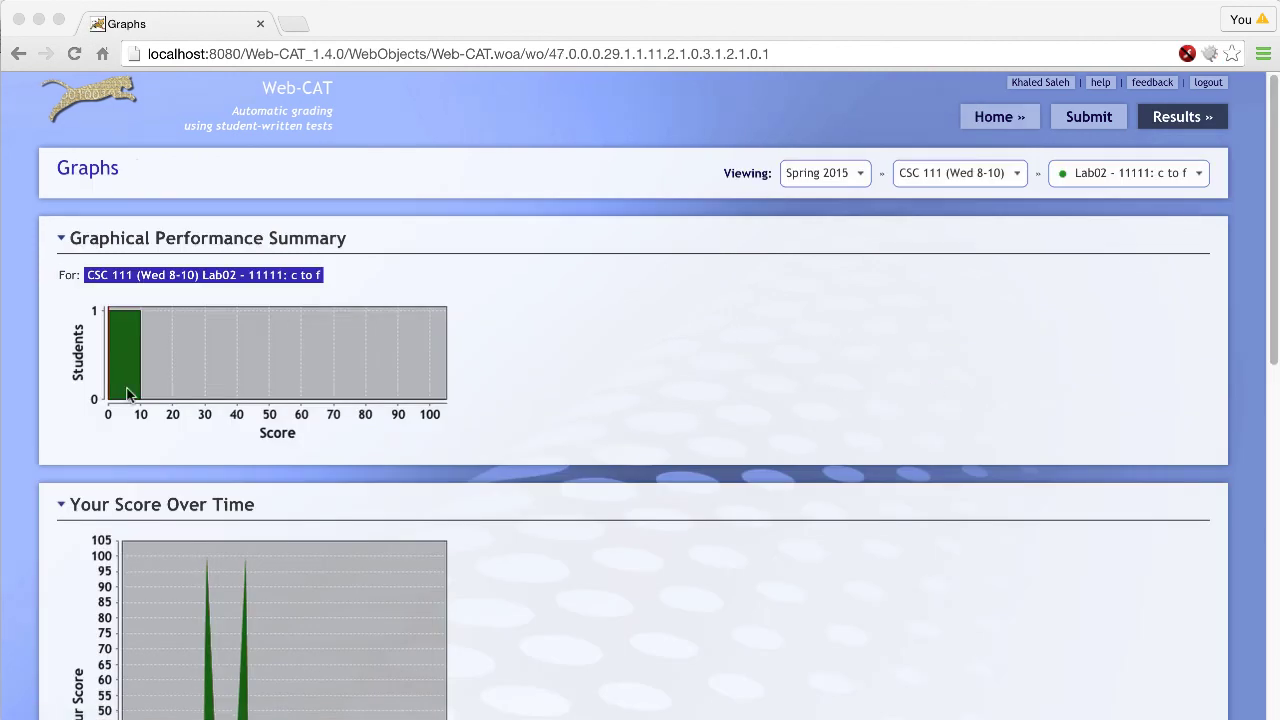
scroll(118, 360, down, 3)
scroll(118, 360, down, 3)
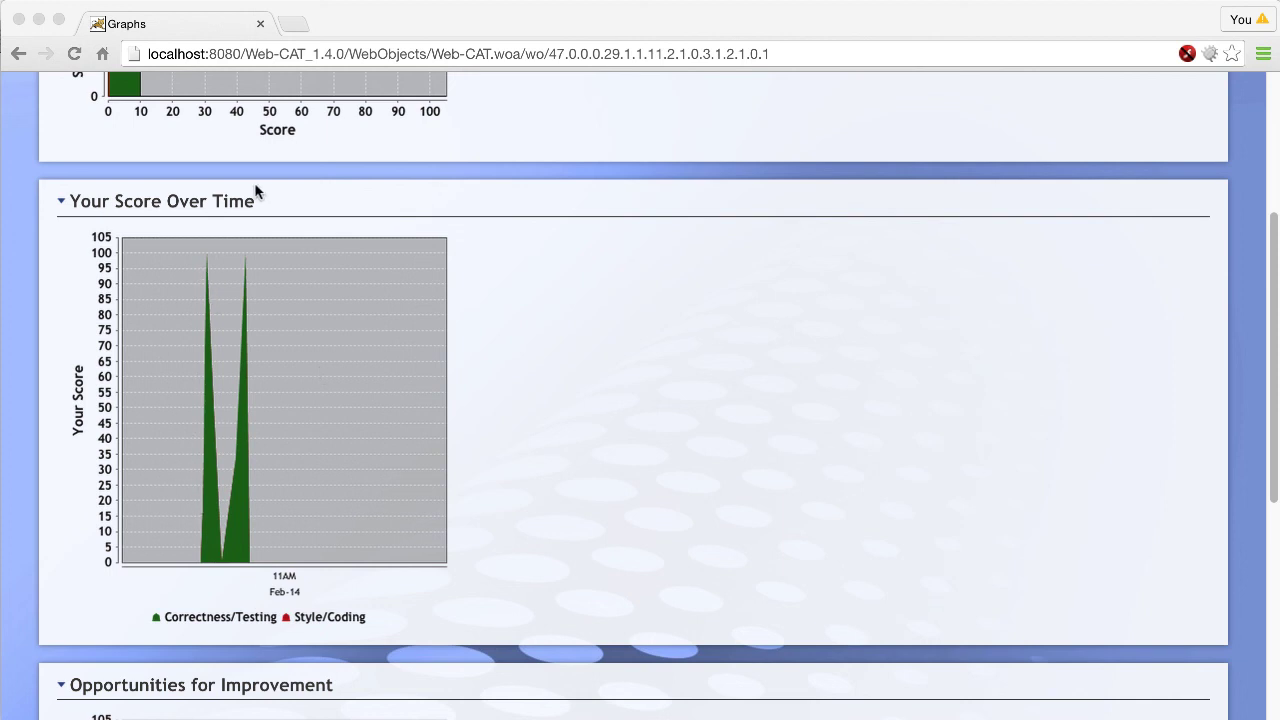
scroll(278, 418, up, 3)
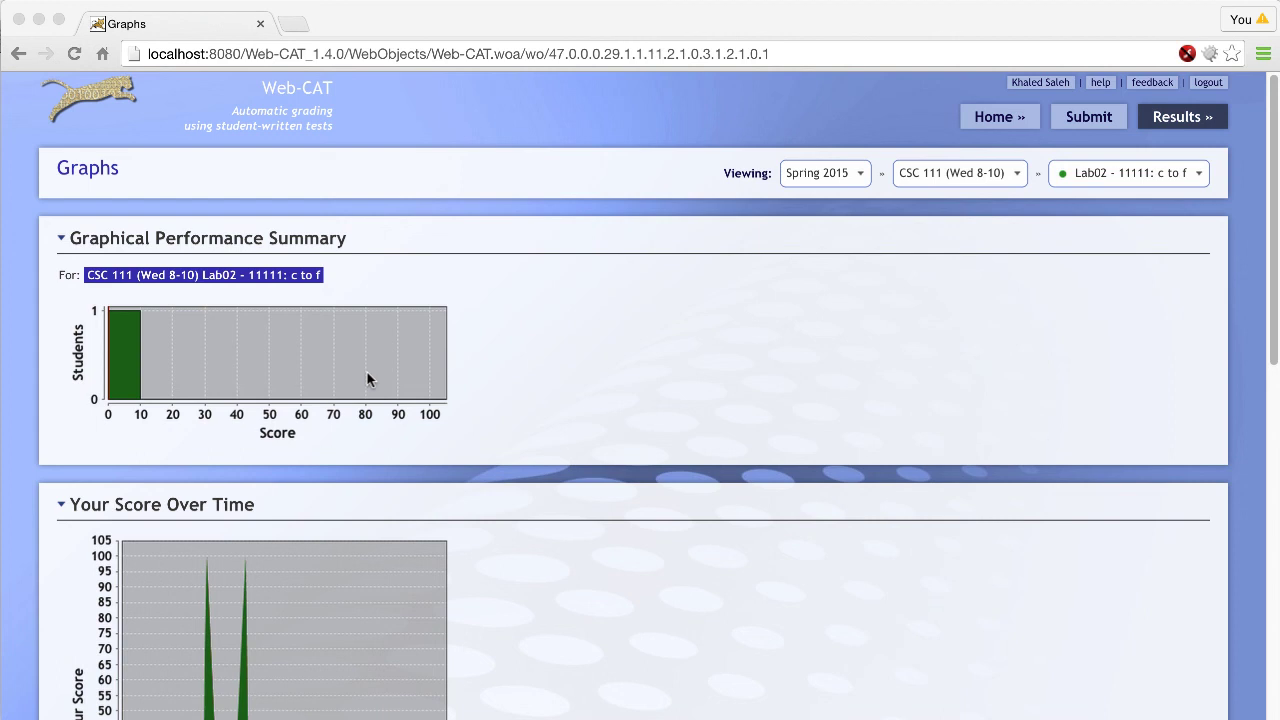
scroll(367, 378, down, 15)
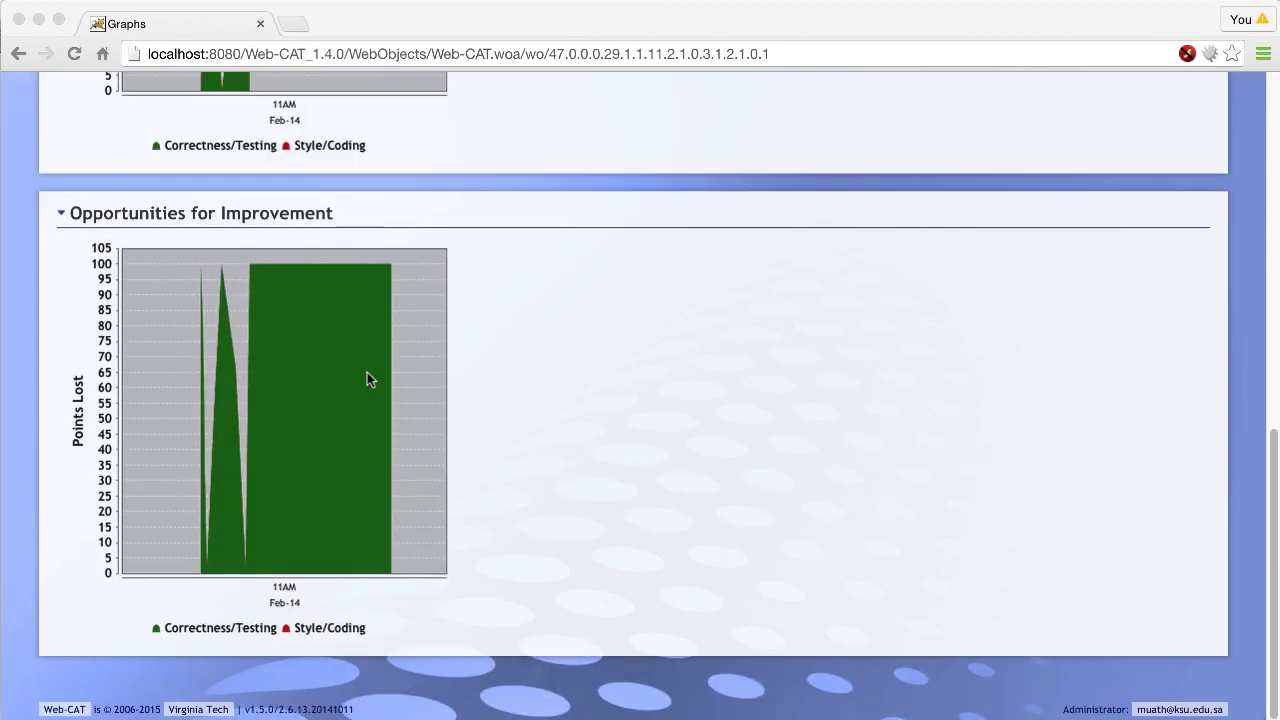
scroll(367, 376, up, 15)
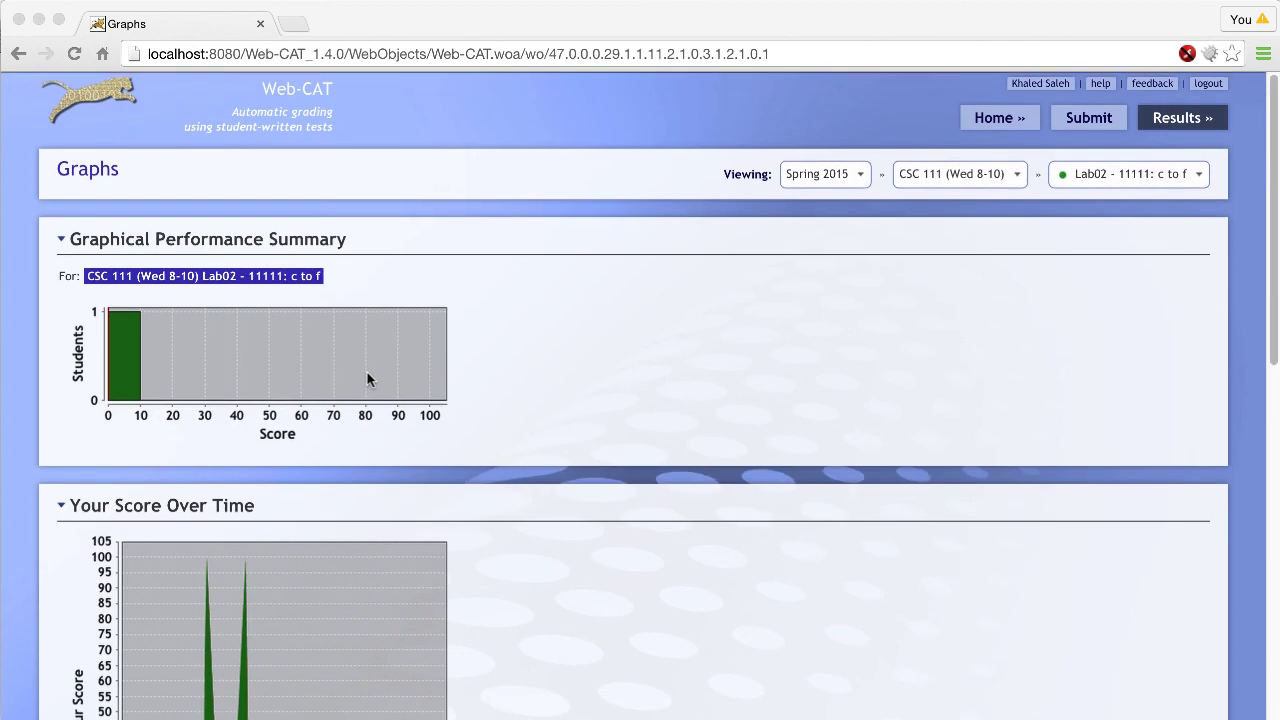